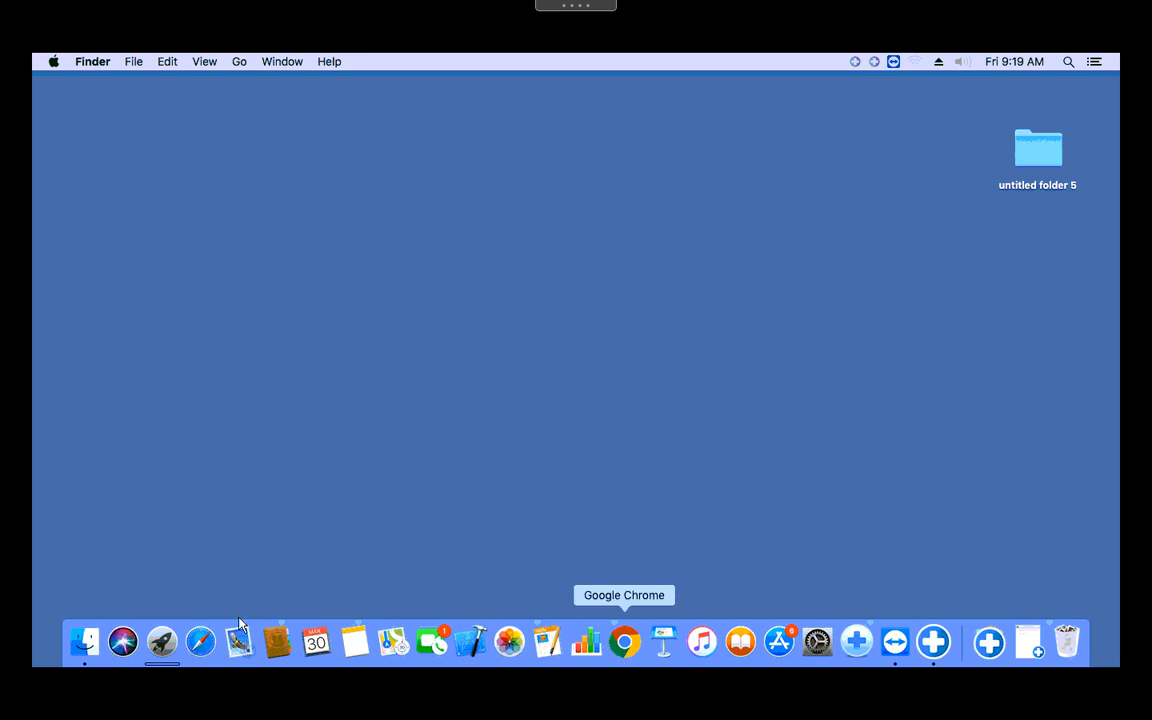
{"action": "left_click", "coordinate": [201, 645]}
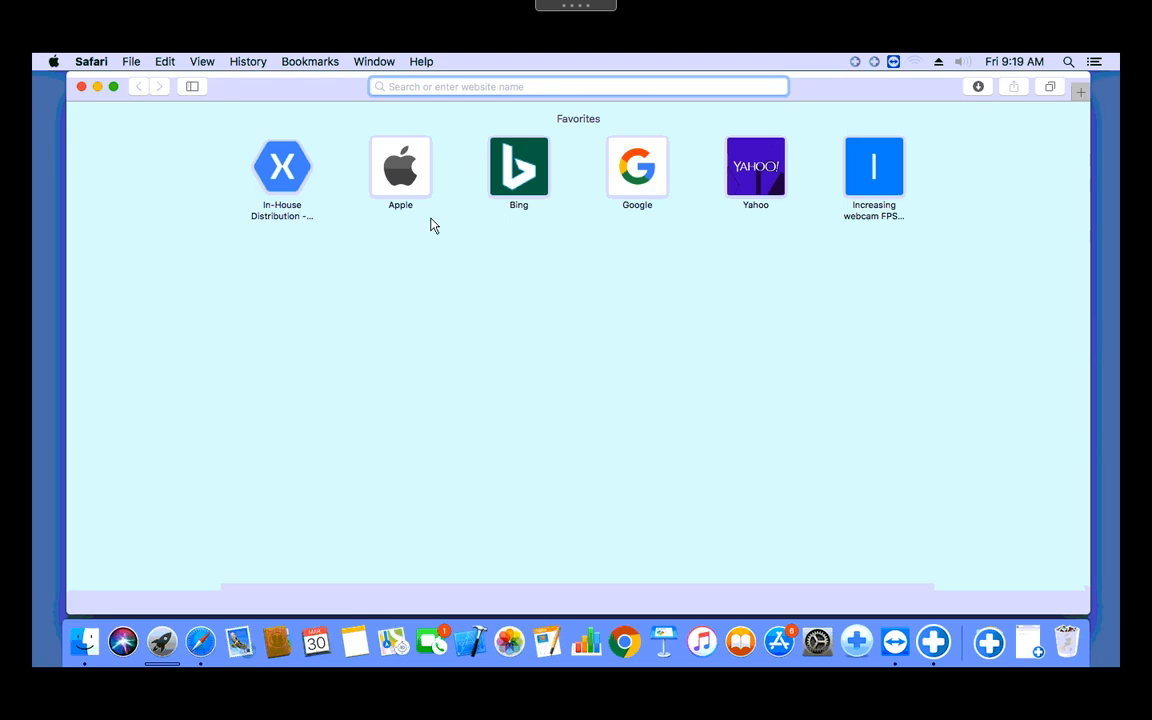
{"action": "type", "text": "www."}
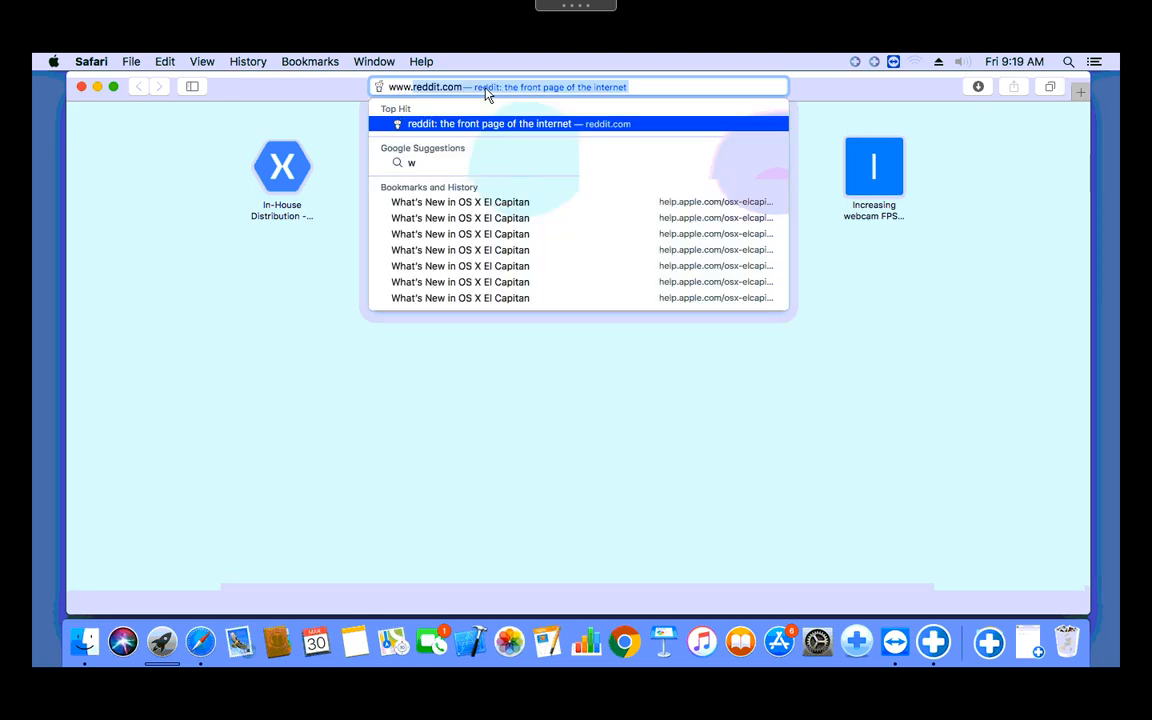
{"action": "type", "text": "sentry"}
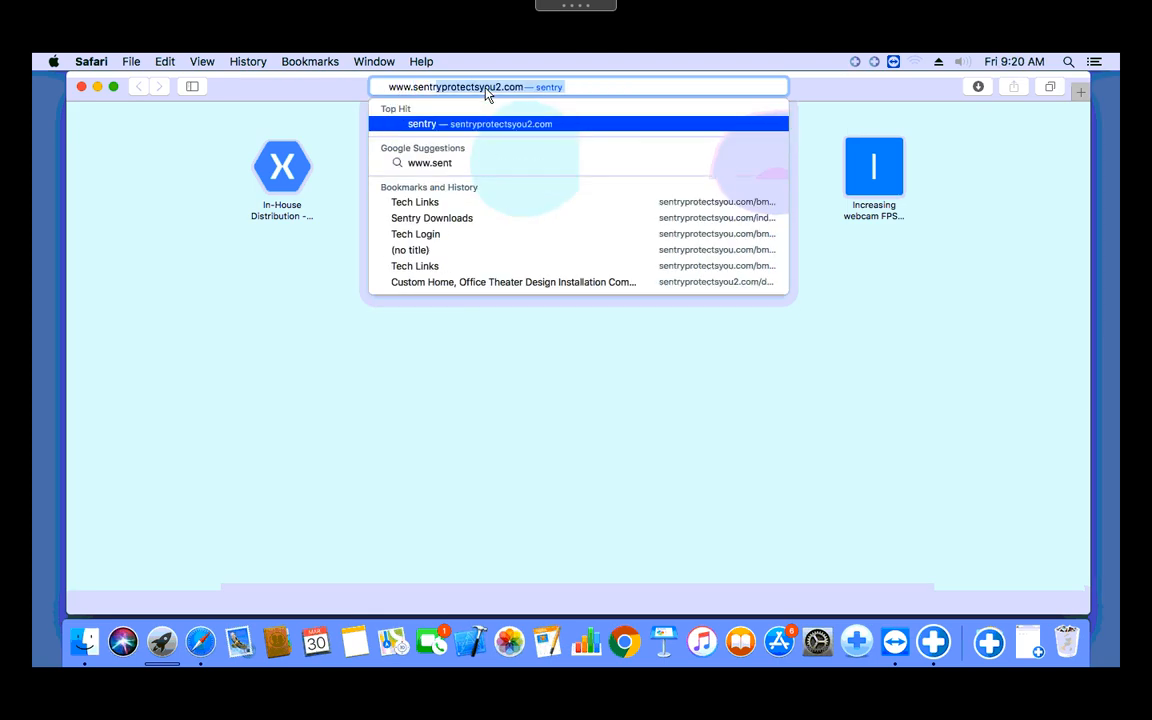
{"action": "type", "text": "techsu"}
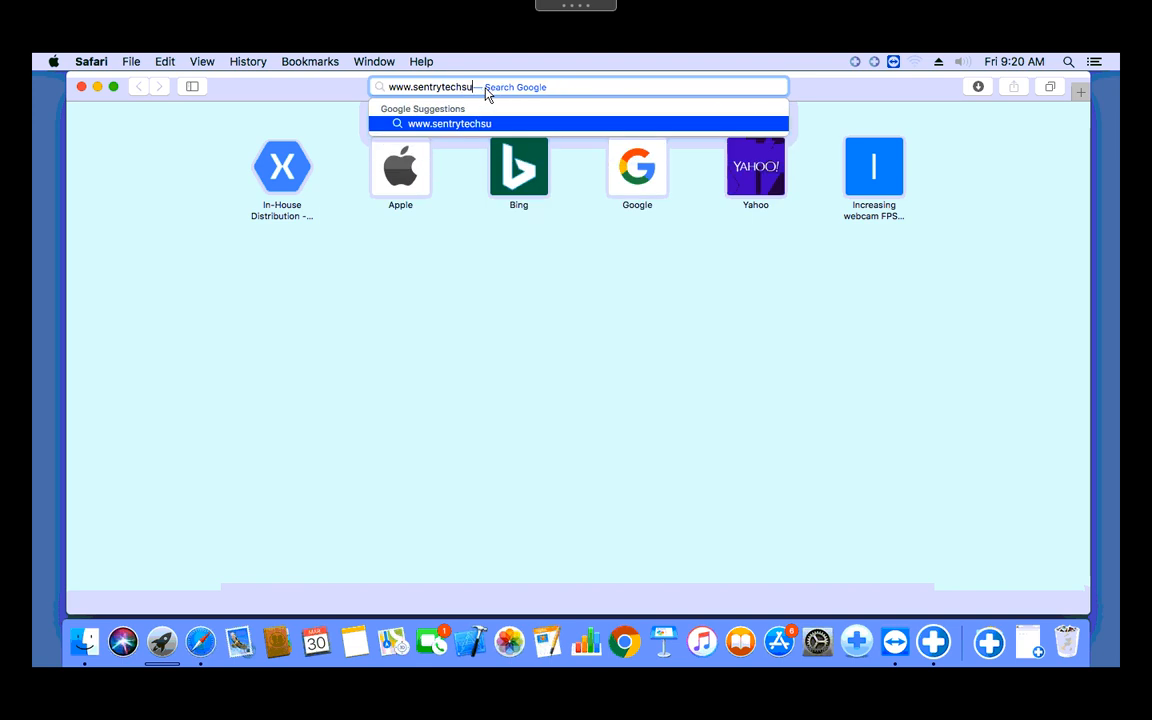
{"action": "type", "text": "pport.com"}
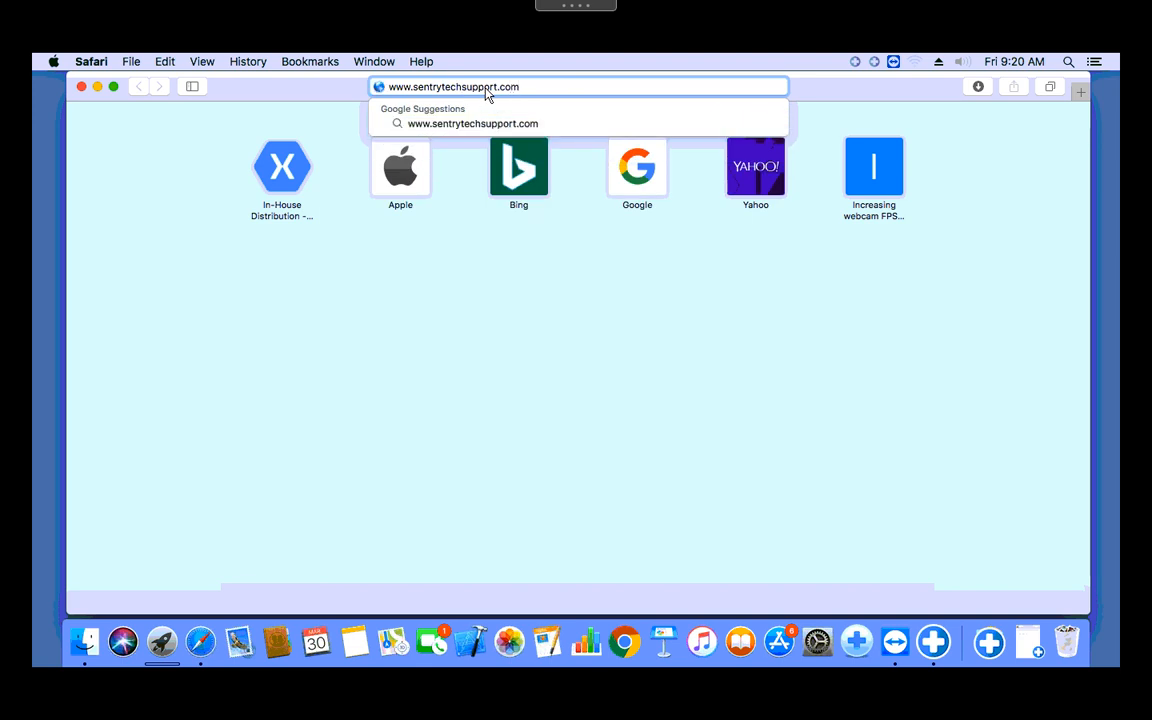
{"action": "key", "text": "Return"}
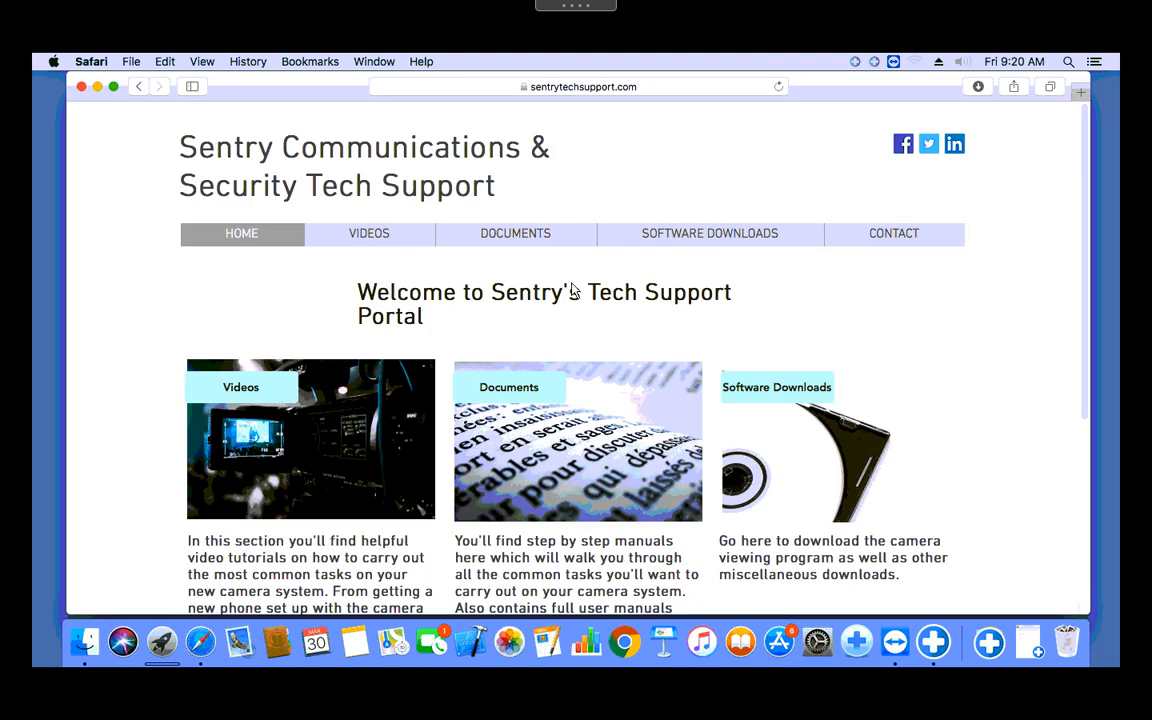
Step: From Software Downloads, download 'IVMS 4200 for Mac' (iVMS-4200_en.pkg, 64.5 MB) and watch its progress
{"action": "scroll", "coordinate": [590, 301], "scroll_direction": "down", "scroll_amount": 2}
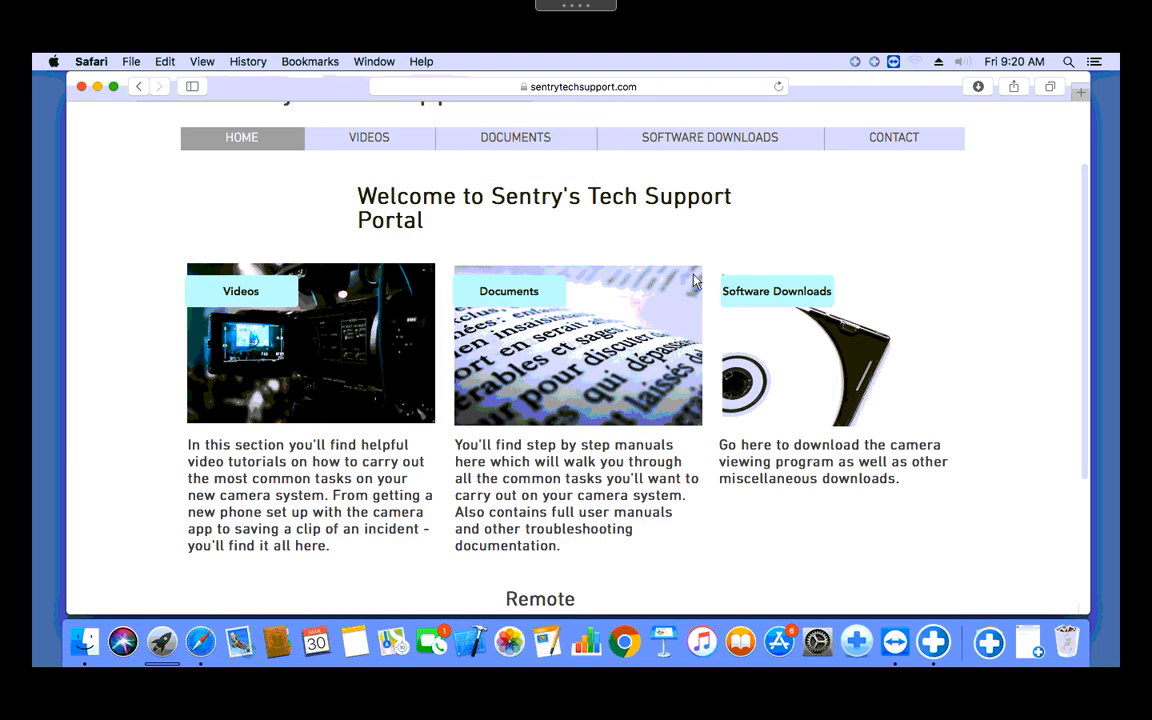
{"action": "left_click", "coordinate": [799, 306]}
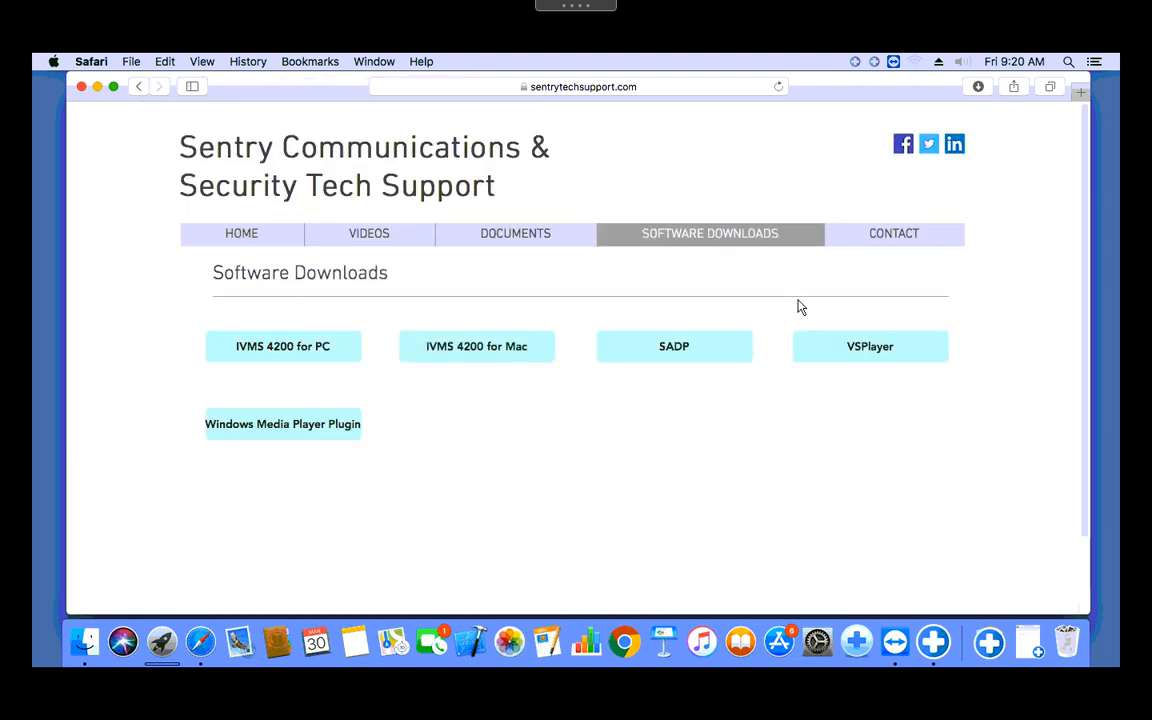
{"action": "scroll", "coordinate": [758, 301], "scroll_direction": "down", "scroll_amount": 2}
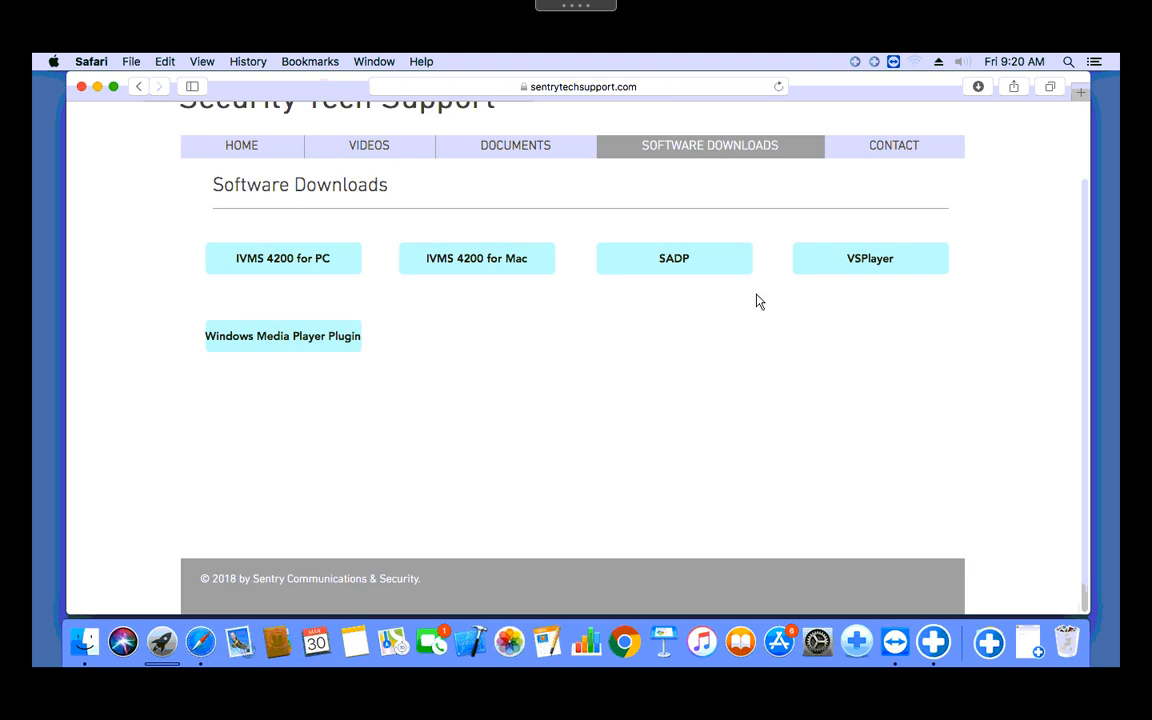
{"action": "left_click", "coordinate": [497, 270]}
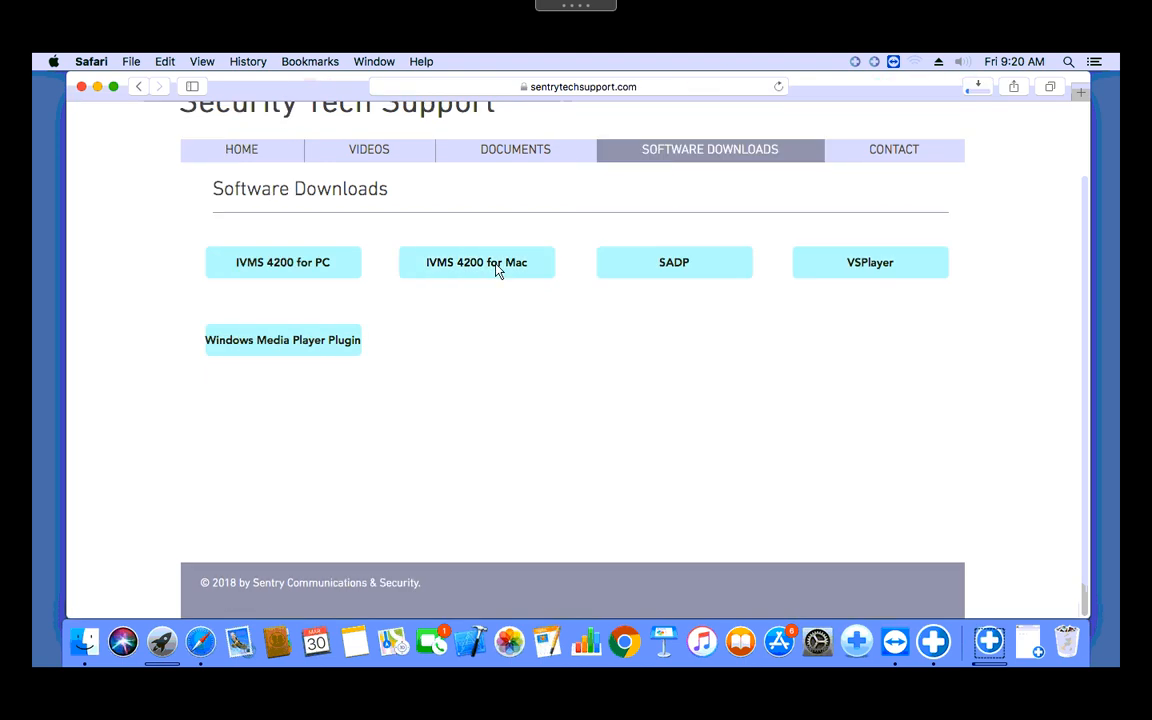
{"action": "left_click", "coordinate": [979, 92]}
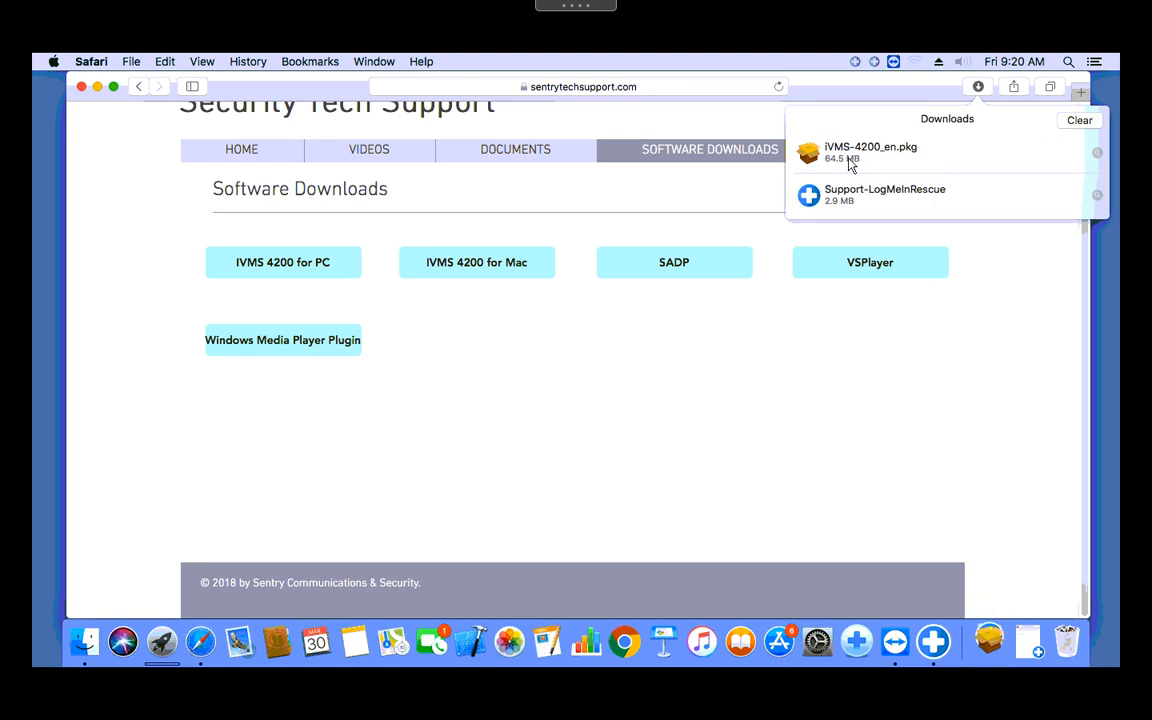
Step: Open iVMS-4200_en.pkg from the downloads list and dismiss the unidentified-developer warning
{"action": "left_click", "coordinate": [979, 87]}
{"action": "left_click", "coordinate": [979, 87]}
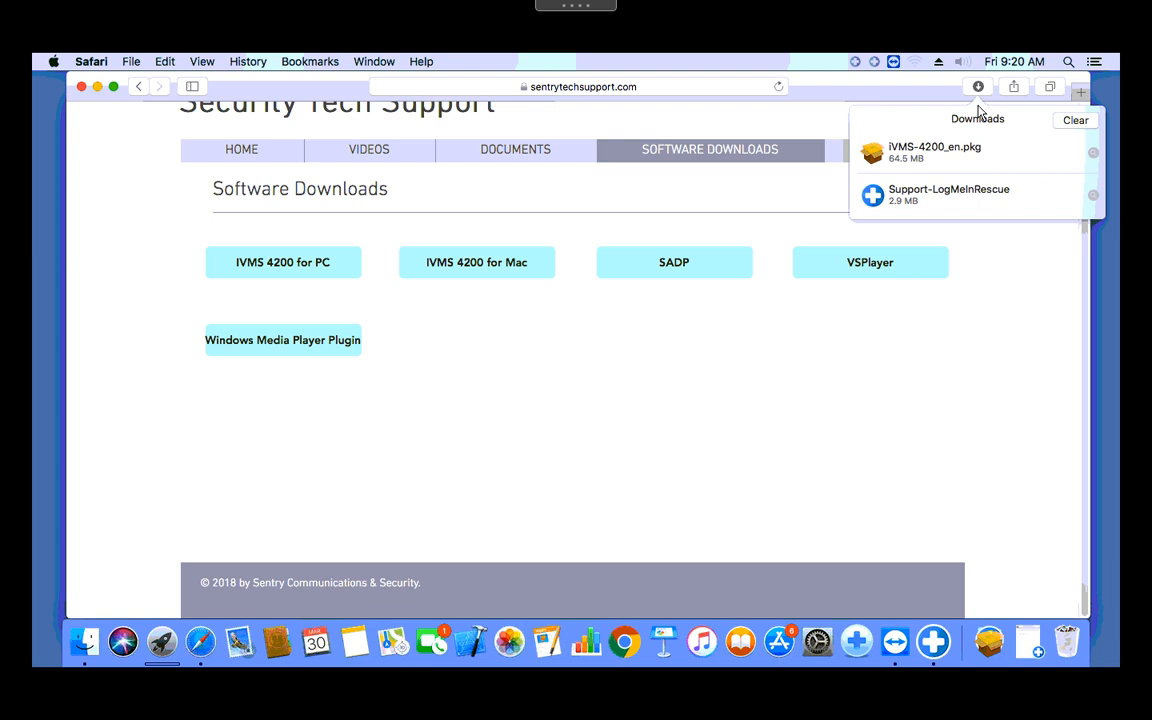
{"action": "double_click", "coordinate": [925, 162]}
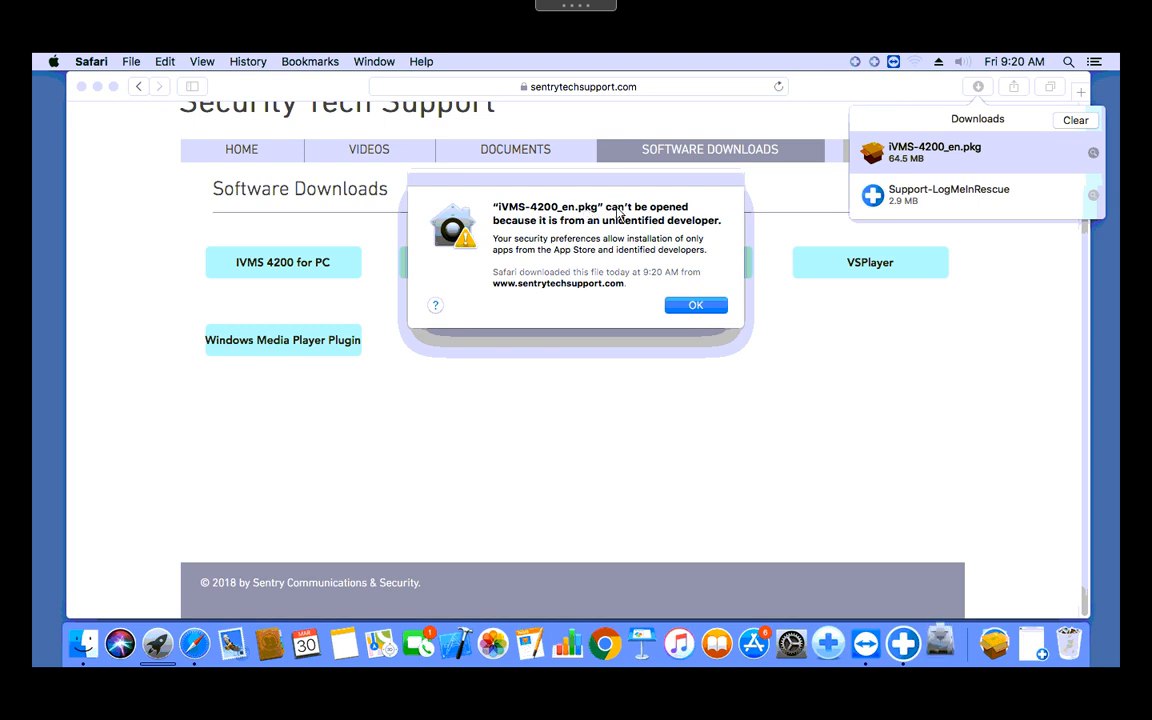
{"action": "left_click_drag", "start_coordinate": [503, 207], "coordinate": [724, 232]}
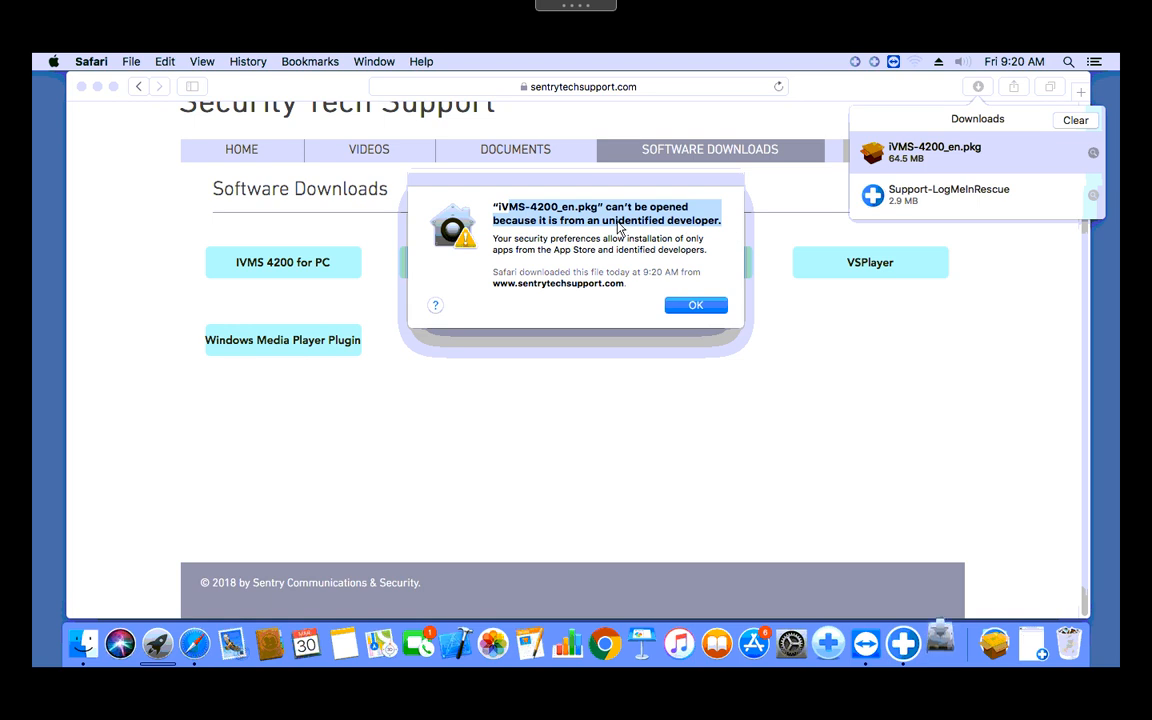
{"action": "left_click", "coordinate": [696, 306]}
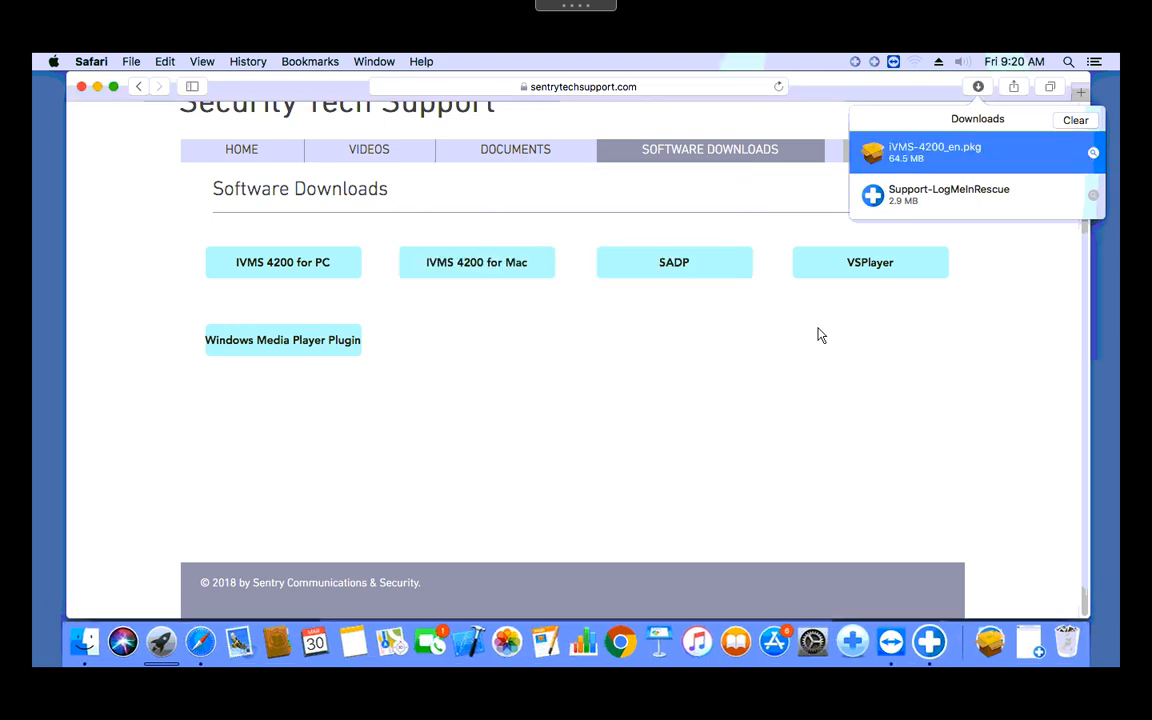
Step: In System Preferences > Security & Privacy > General, choose Open Anyway for iVMS-4200_en.pkg
{"action": "left_click", "coordinate": [54, 62]}
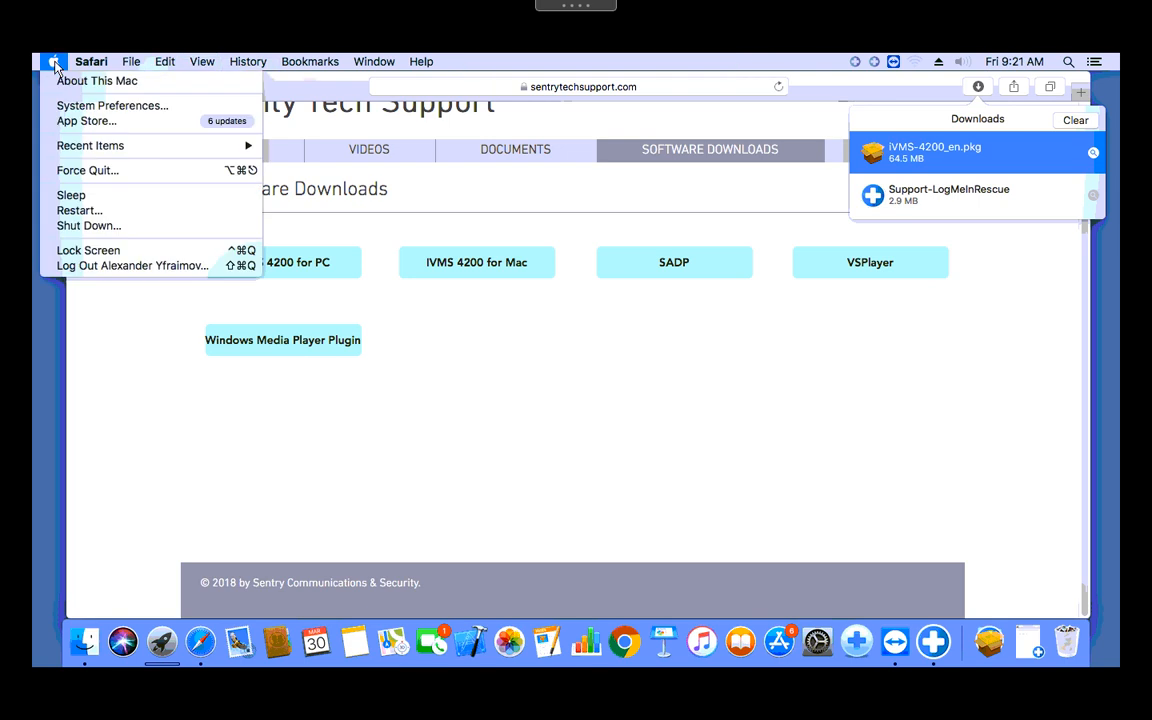
{"action": "left_click", "coordinate": [109, 110]}
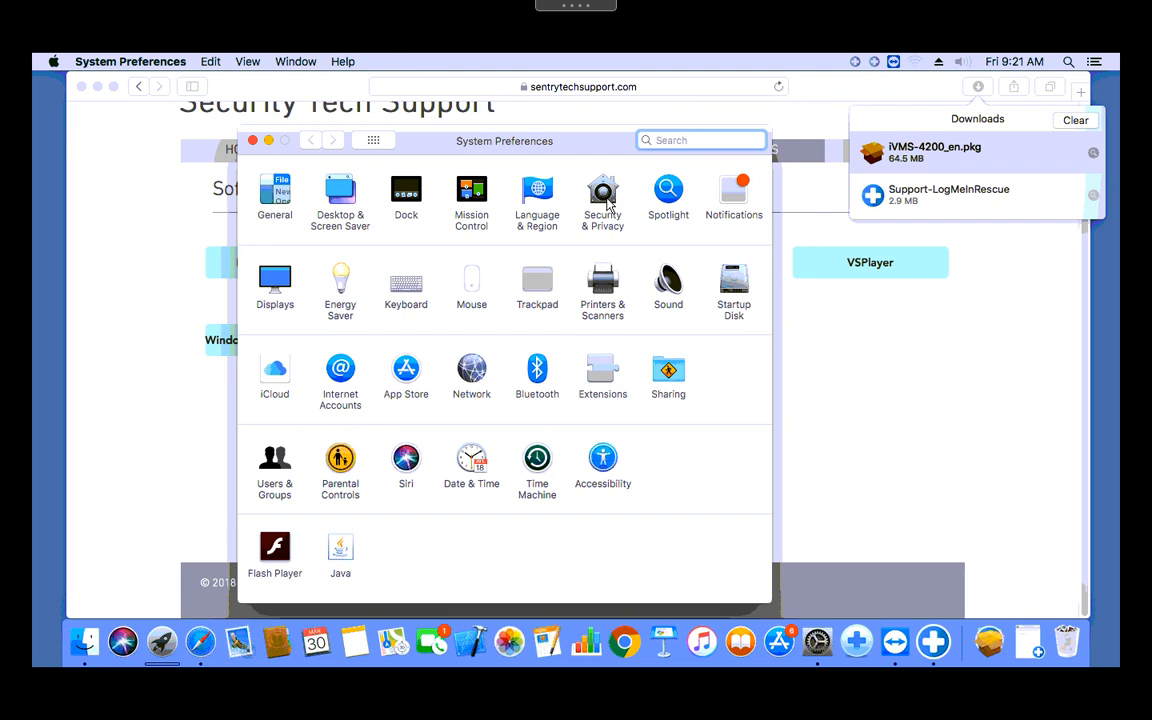
{"action": "left_click", "coordinate": [603, 196]}
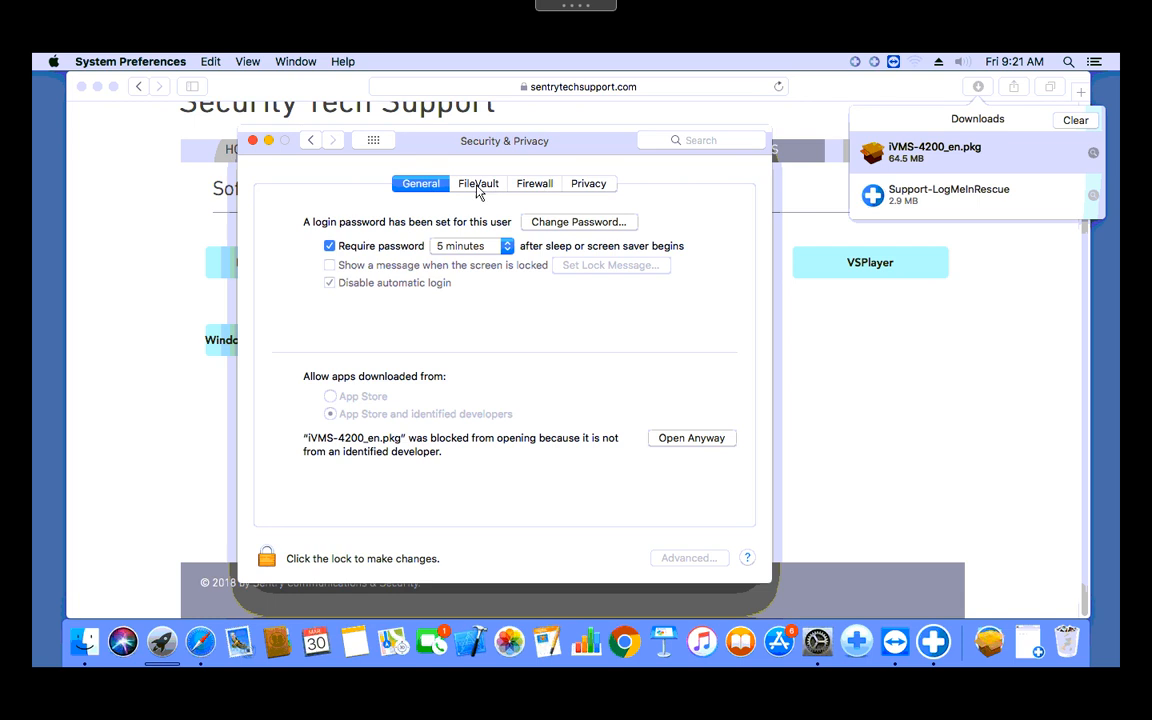
{"action": "left_click", "coordinate": [530, 184]}
{"action": "left_click", "coordinate": [577, 188]}
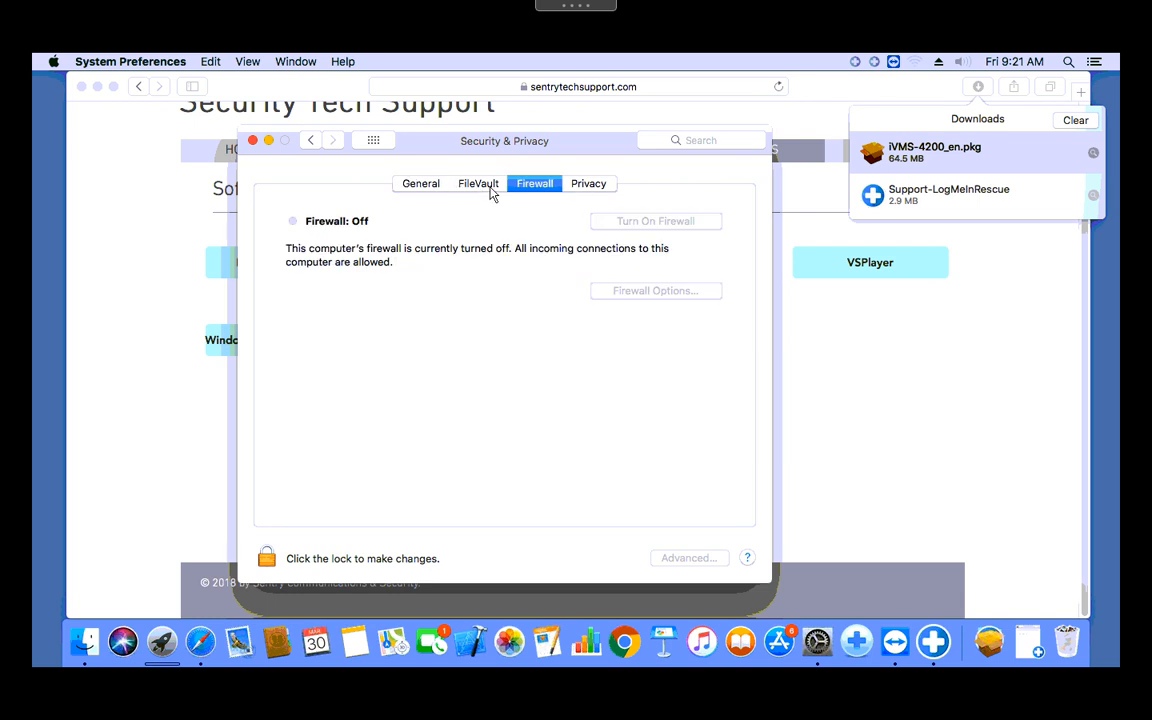
{"action": "left_click", "coordinate": [418, 189]}
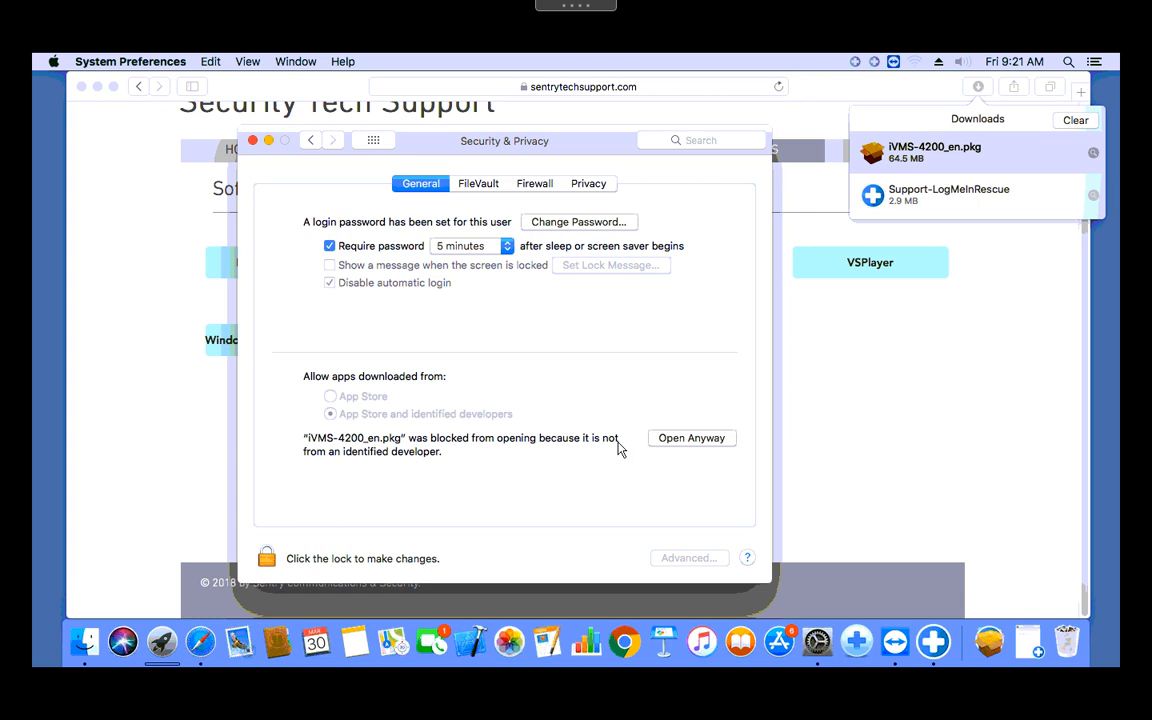
{"action": "left_click", "coordinate": [702, 440]}
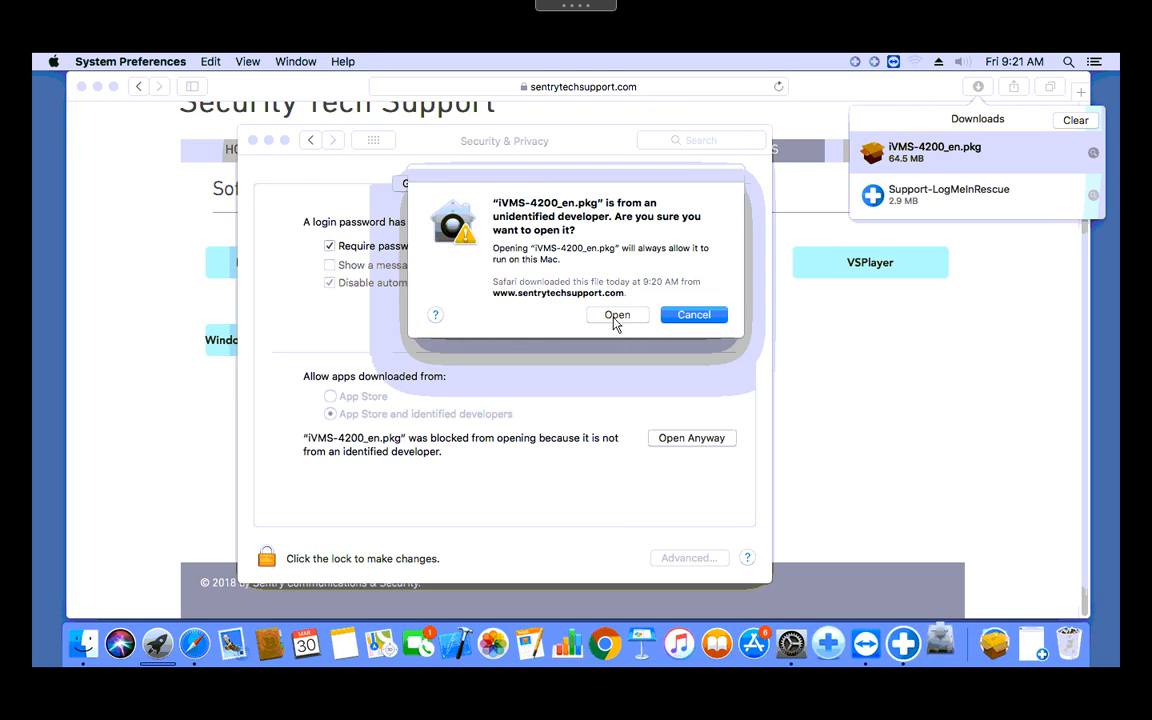
Step: Confirm opening the package and run the standard install, authorizing it with the admin password
{"action": "left_click", "coordinate": [617, 315]}
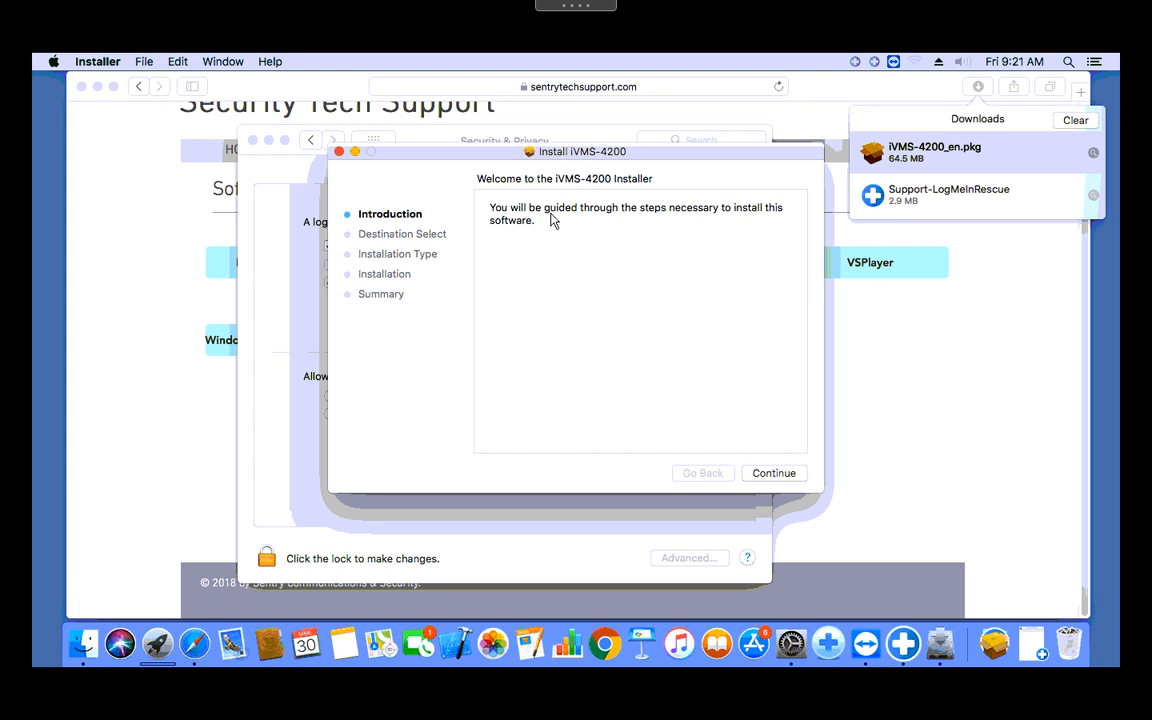
{"action": "left_click", "coordinate": [778, 477]}
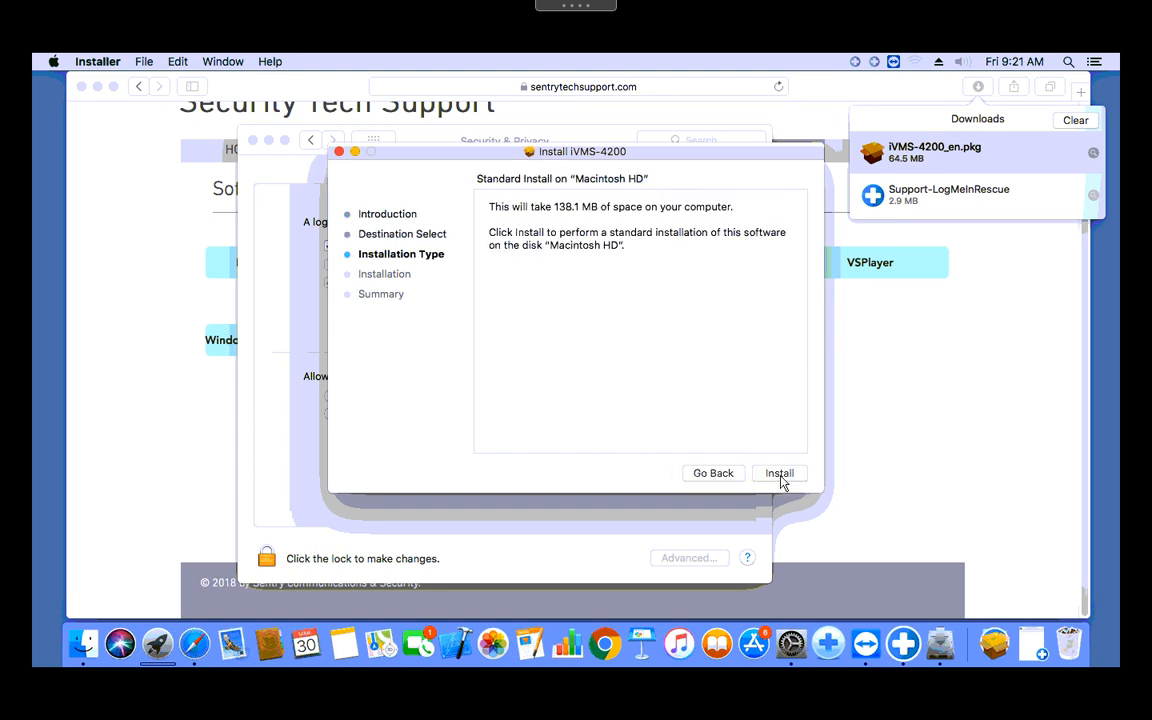
{"action": "left_click", "coordinate": [781, 479]}
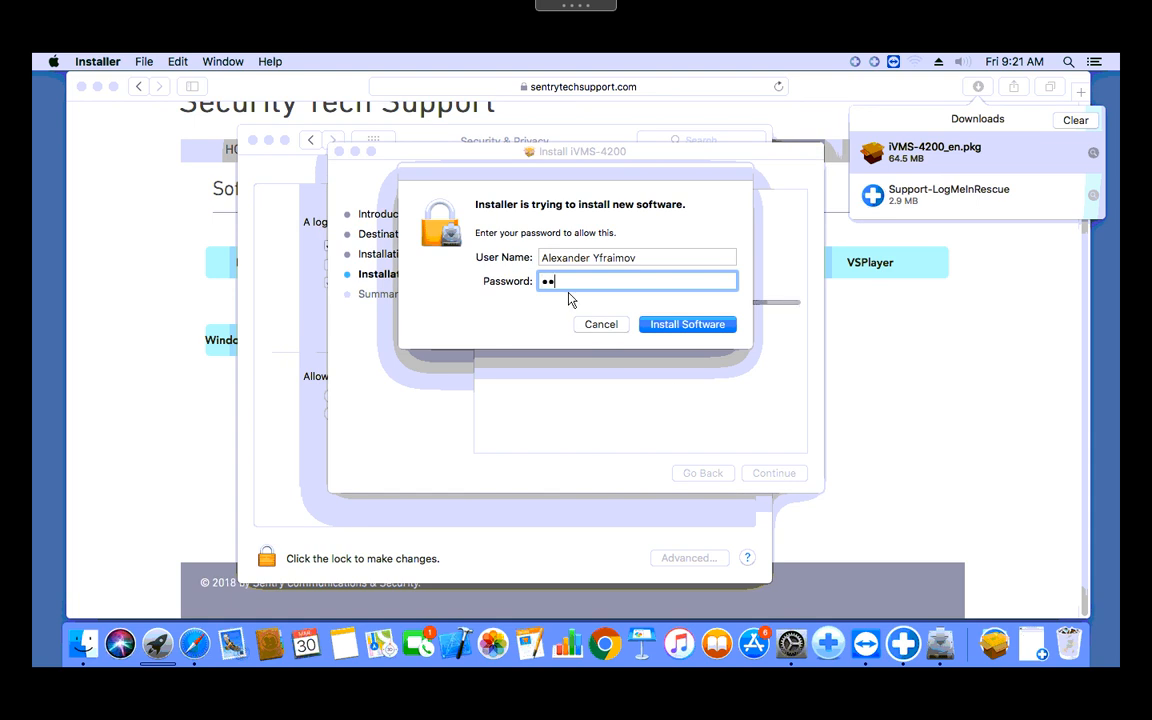
{"action": "type", "text": "••••••••••"}
{"action": "left_click", "coordinate": [688, 332]}
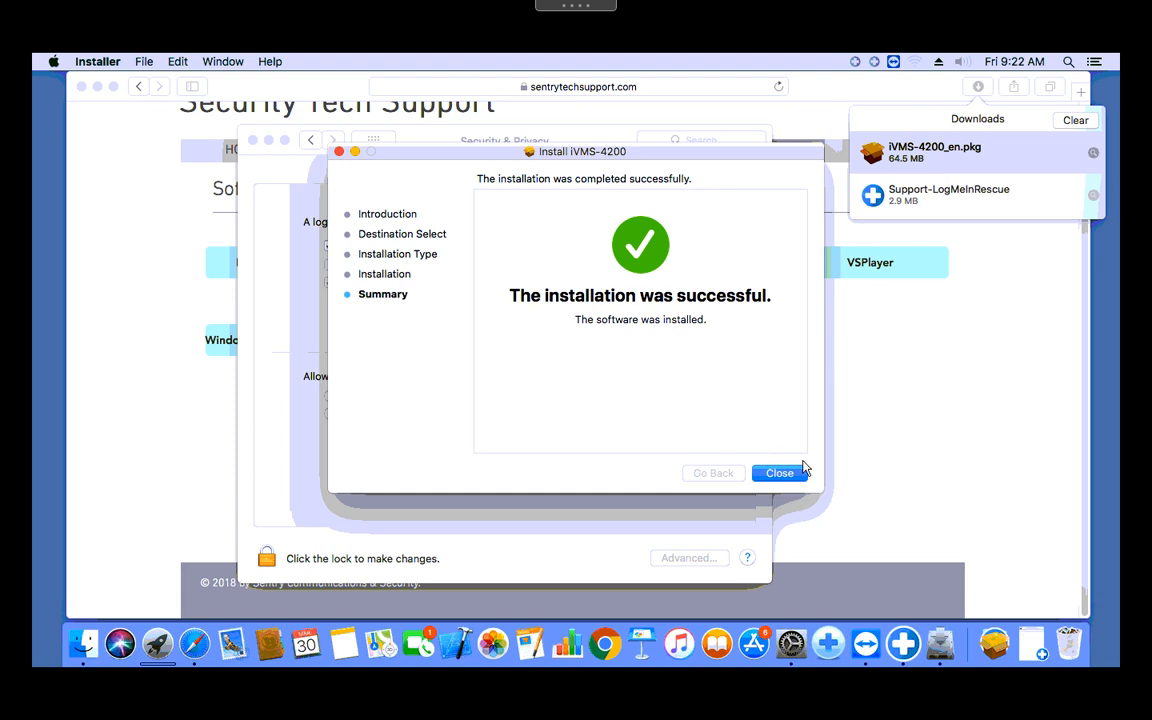
Step: Close the finished Installer and System Preferences, and minimize Safari to clear the desktop
{"action": "left_click", "coordinate": [779, 473]}
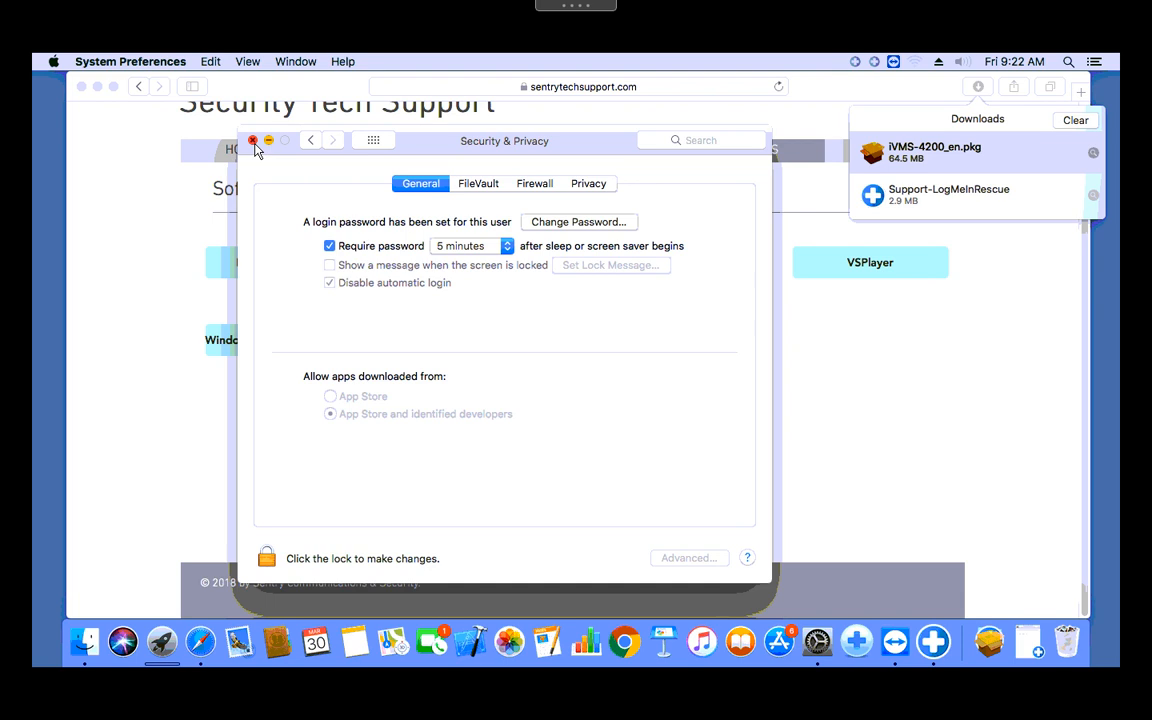
{"action": "left_click", "coordinate": [253, 142]}
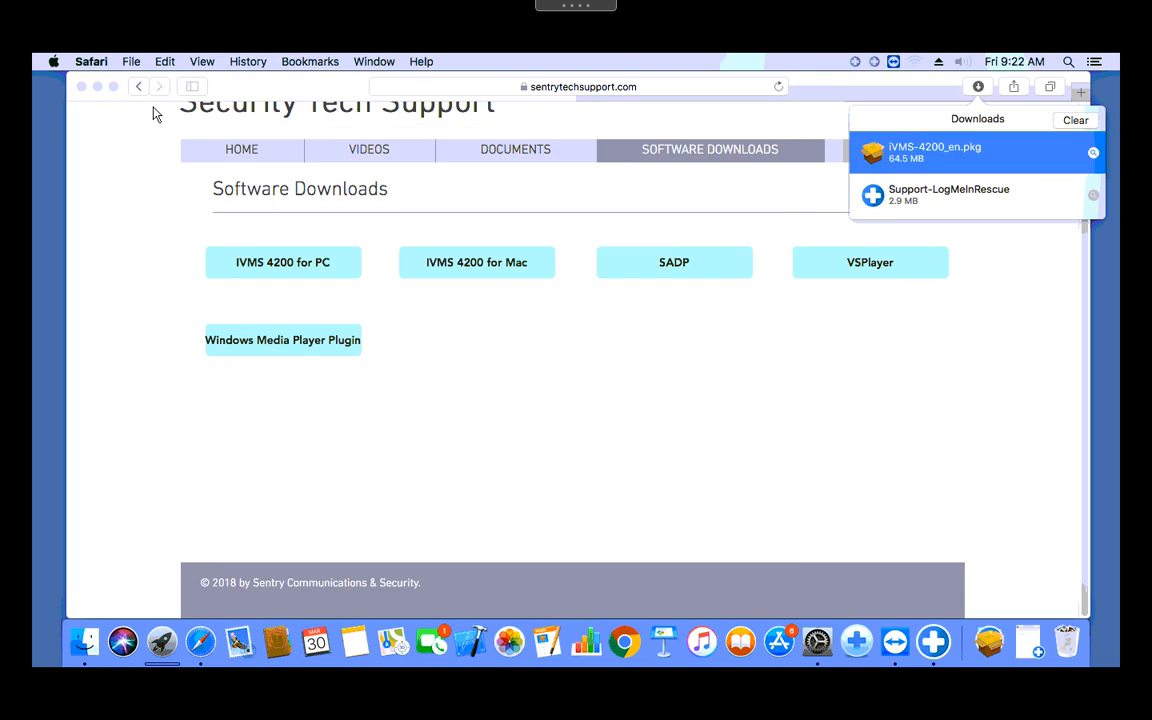
{"action": "left_click", "coordinate": [97, 87]}
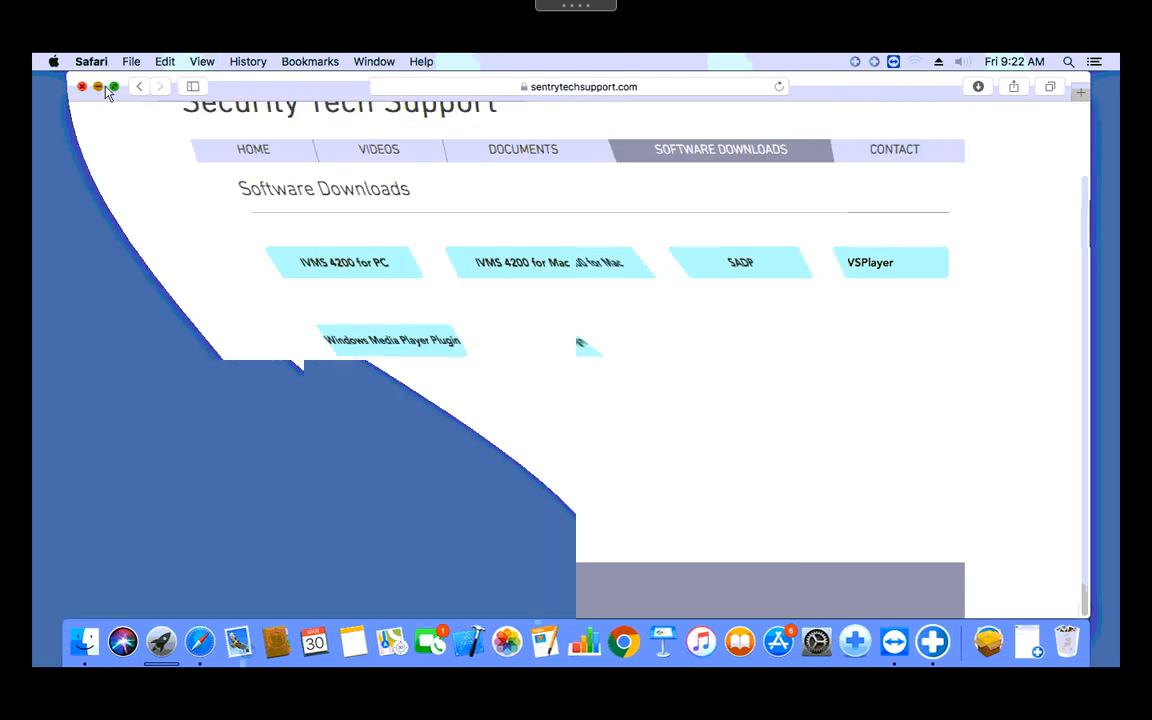
Step: Drag iVMS-4200 from Finder's Applications folder onto the desktop, then close the Finder window
{"action": "left_click", "coordinate": [88, 645]}
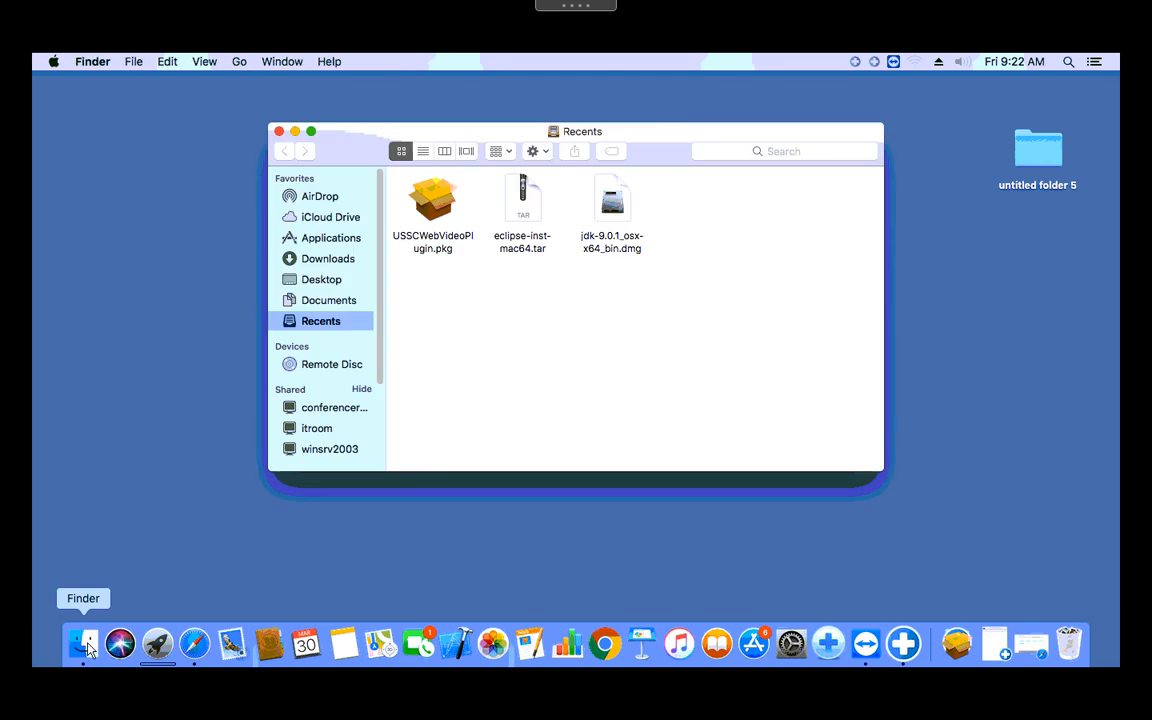
{"action": "left_click", "coordinate": [331, 241]}
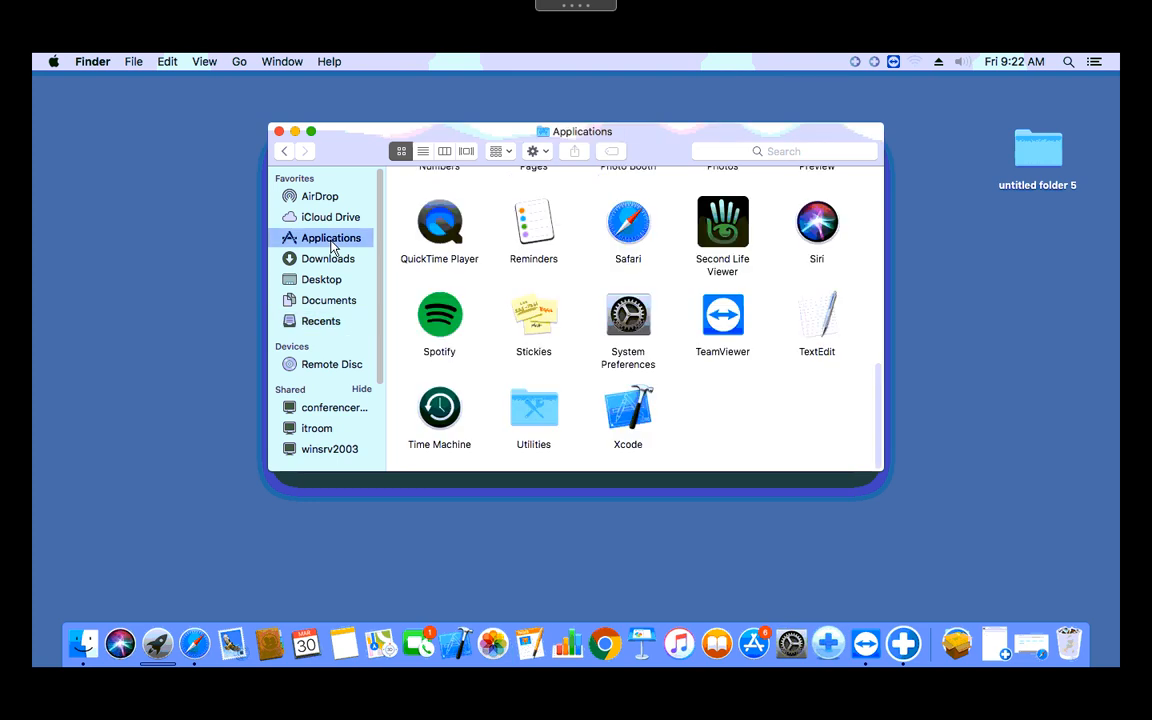
{"action": "scroll", "coordinate": [595, 311], "scroll_direction": "up", "scroll_amount": 5}
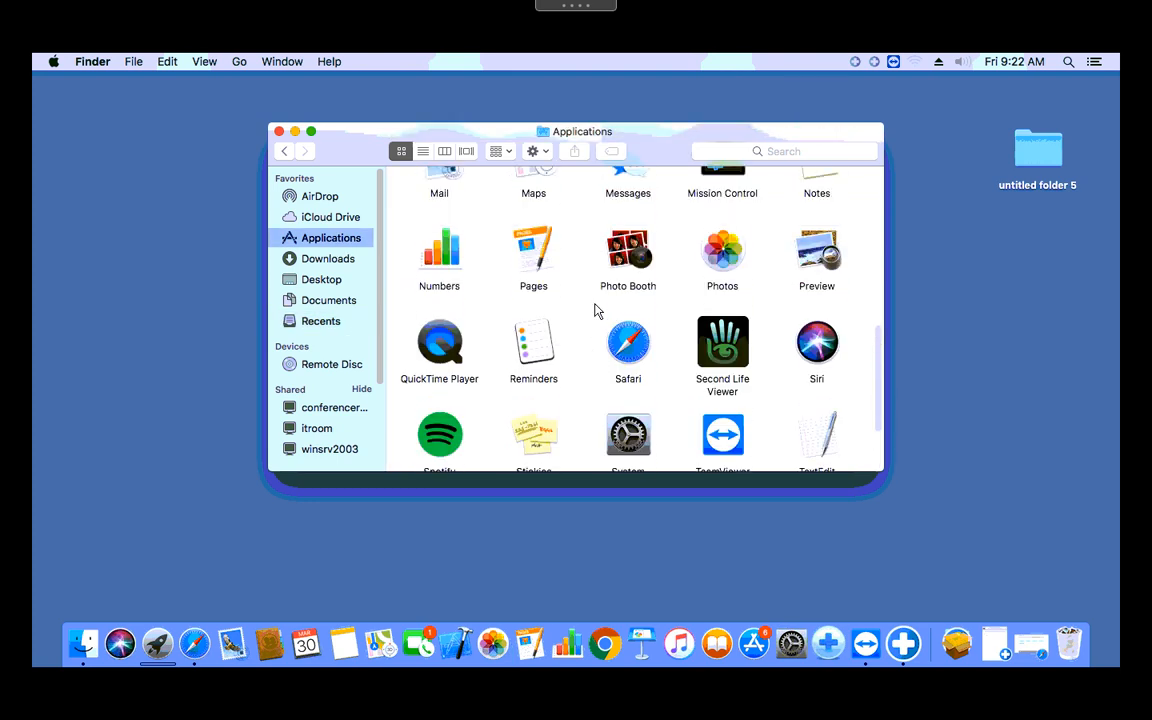
{"action": "scroll", "coordinate": [595, 311], "scroll_direction": "up", "scroll_amount": 3}
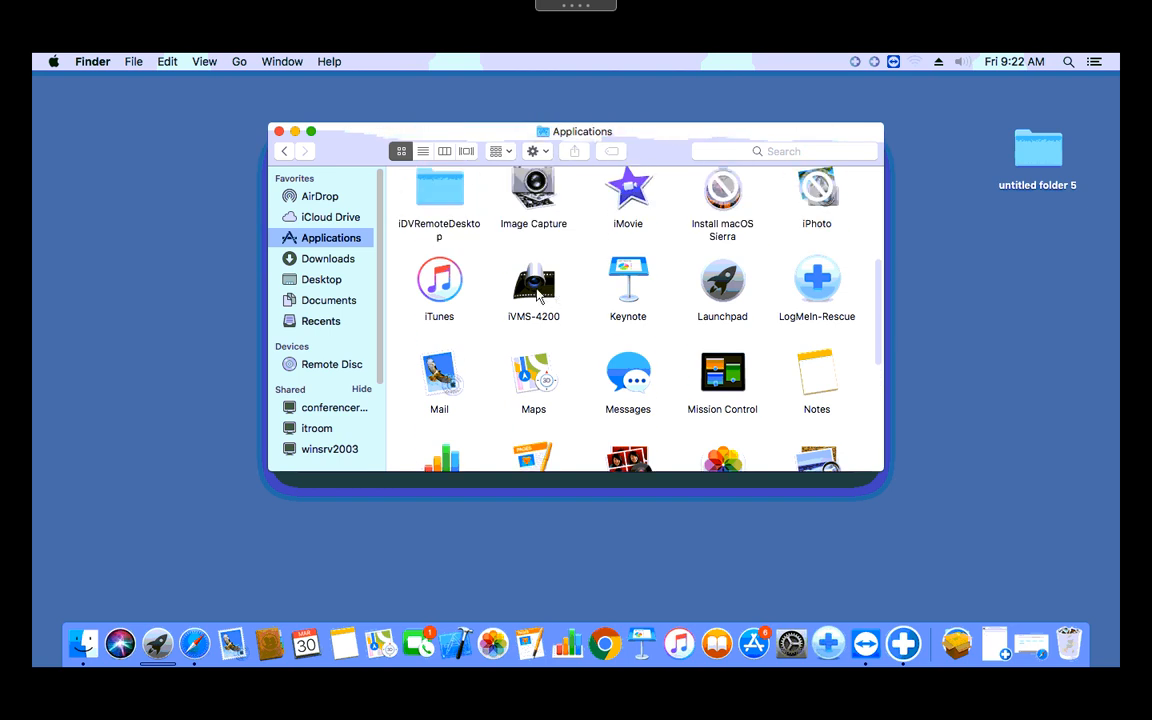
{"action": "left_click", "coordinate": [553, 289]}
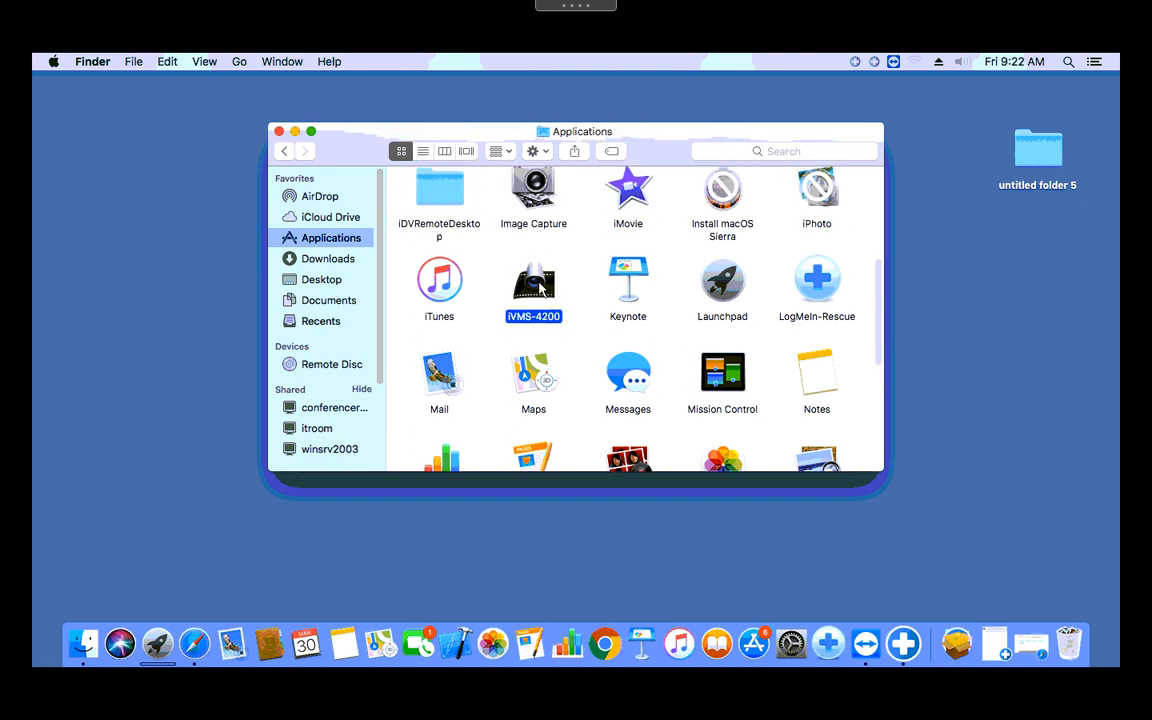
{"action": "left_click_drag", "start_coordinate": [520, 310], "coordinate": [138, 178]}
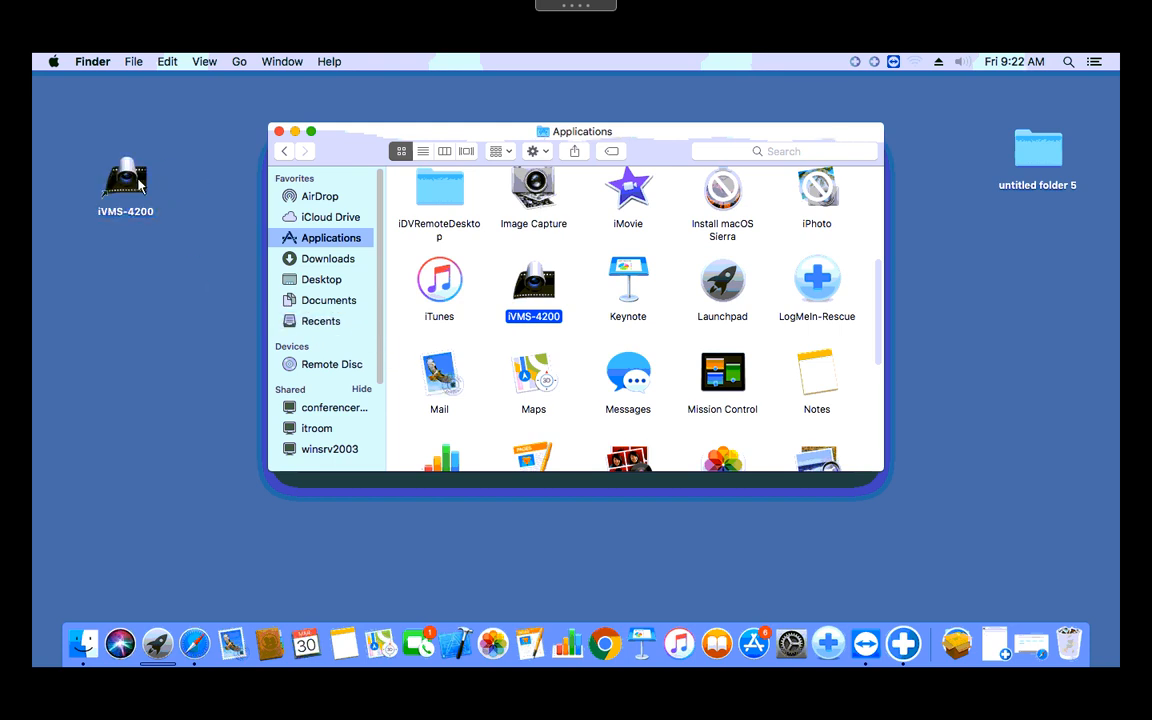
{"action": "left_click", "coordinate": [280, 132]}
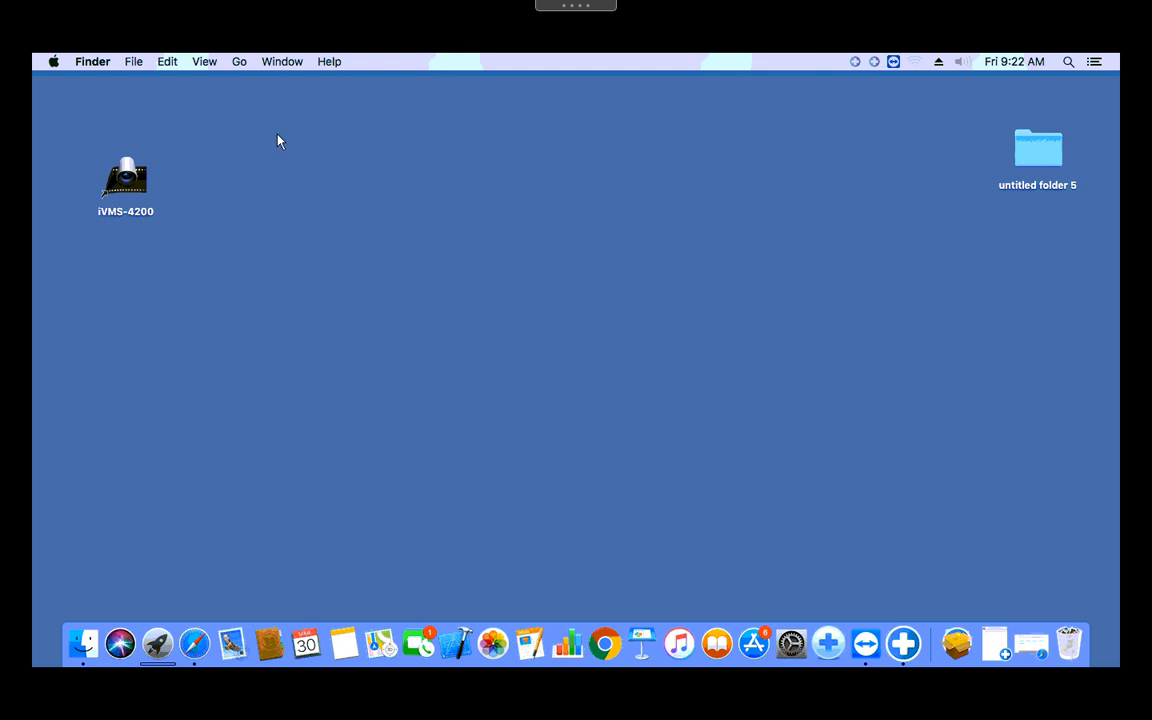
Step: Launch iVMS-4200 and register super user 'admin' with a confirmed password and auto-login enabled
{"action": "double_click", "coordinate": [135, 181]}
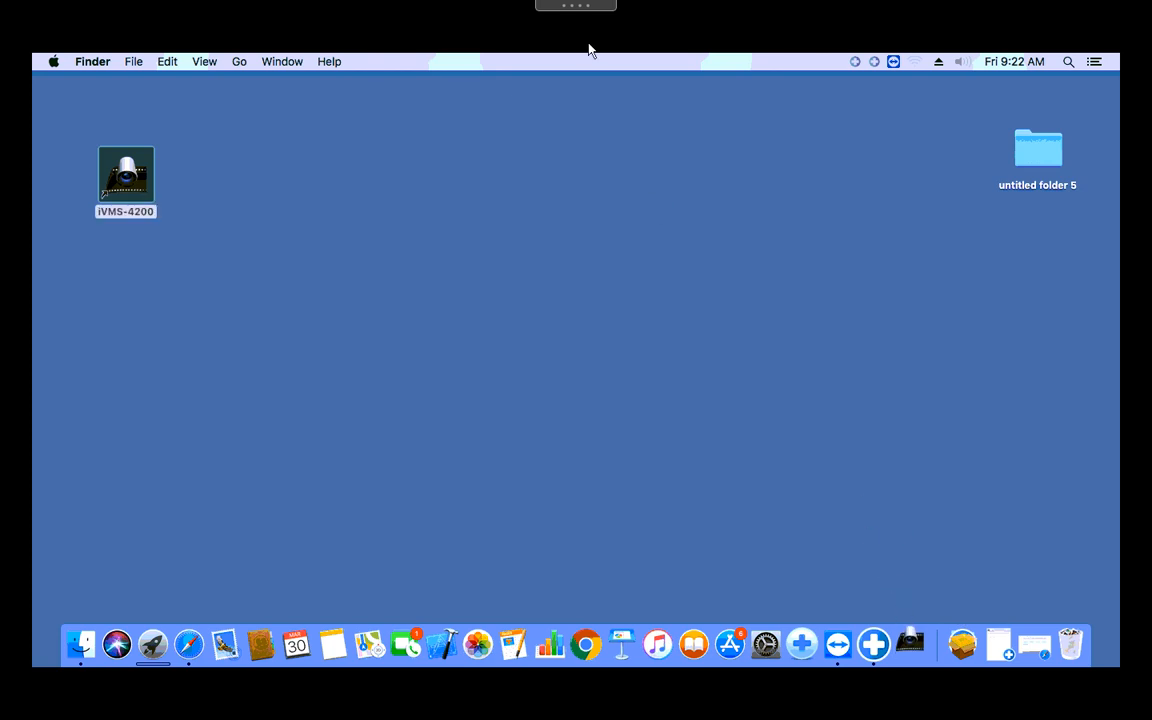
{"action": "mouse_move", "coordinate": [586, 5]}
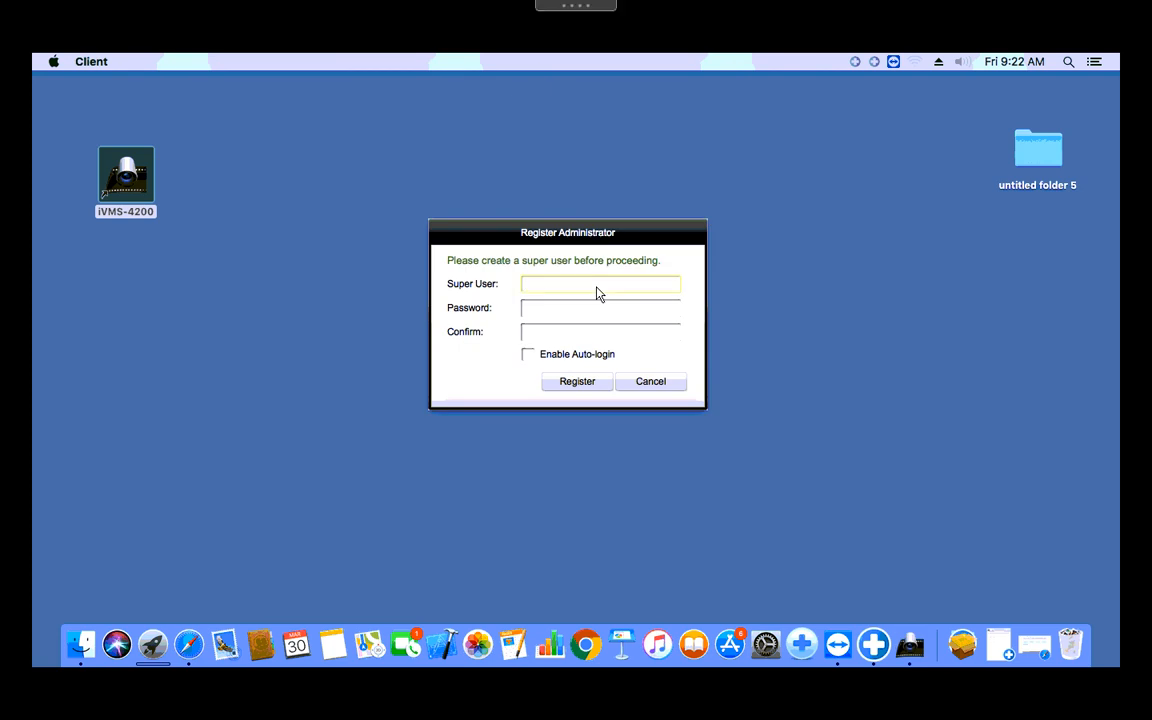
{"action": "type", "text": "admin"}
{"action": "key", "text": "Tab"}
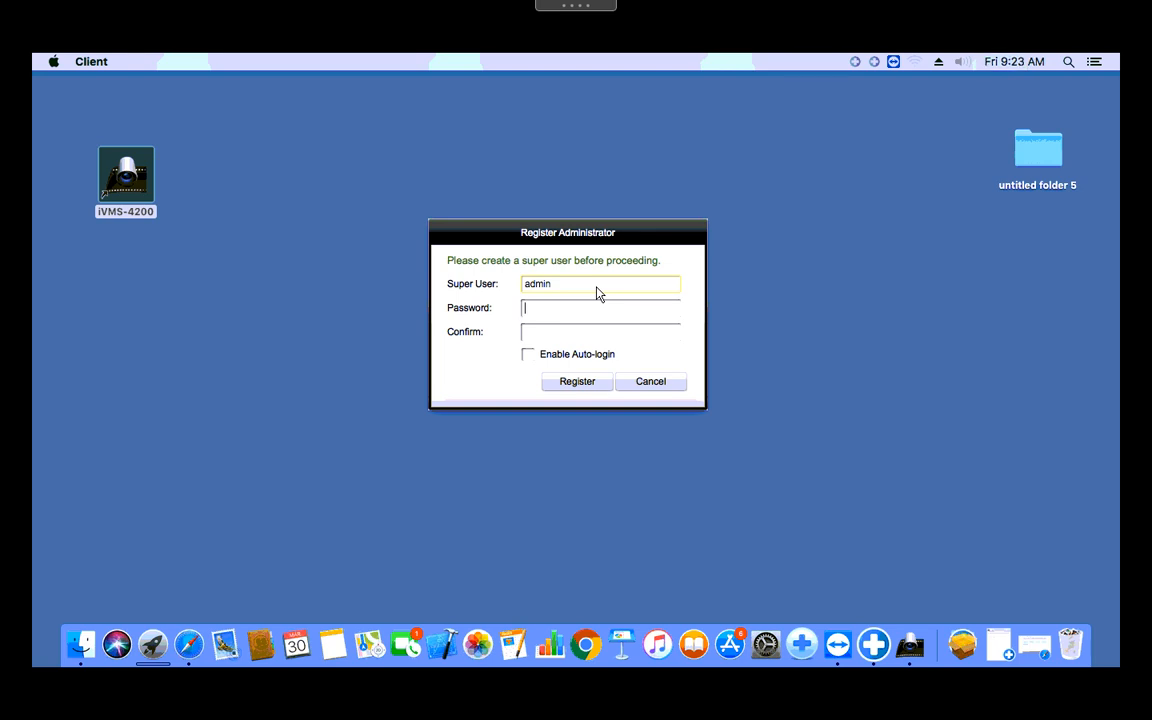
{"action": "type", "text": "*********"}
{"action": "key", "text": "Tab"}
{"action": "type", "text": "*********"}
{"action": "left_click", "coordinate": [529, 356]}
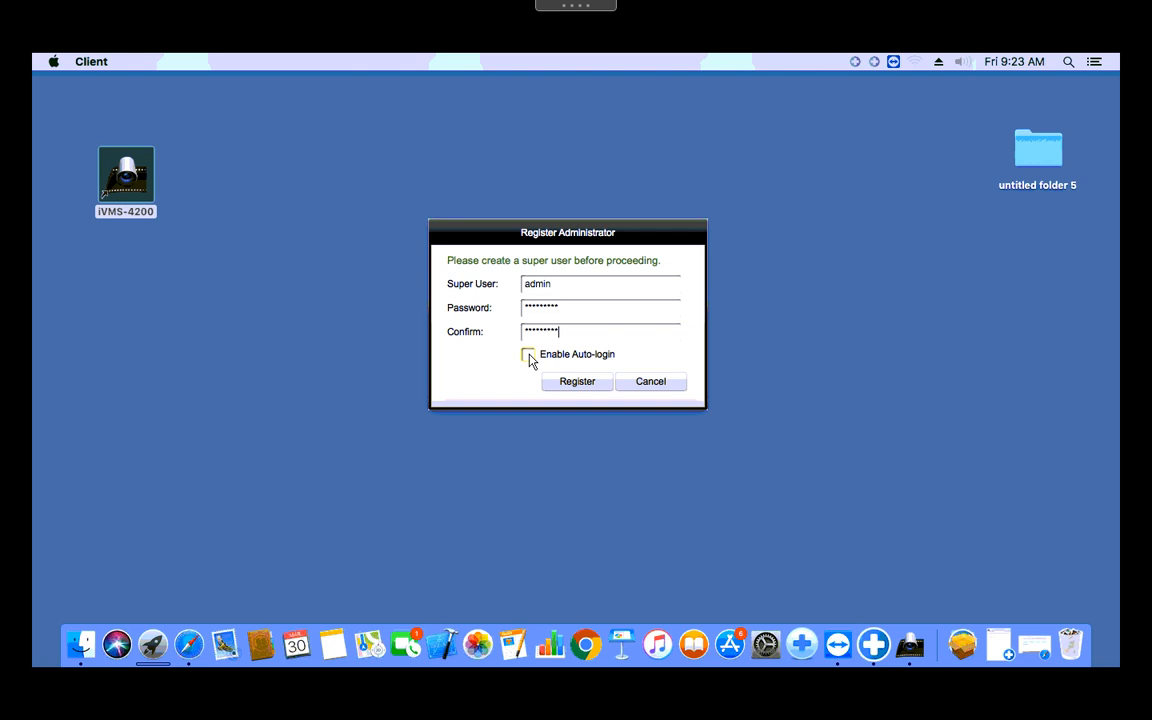
{"action": "left_click", "coordinate": [580, 384]}
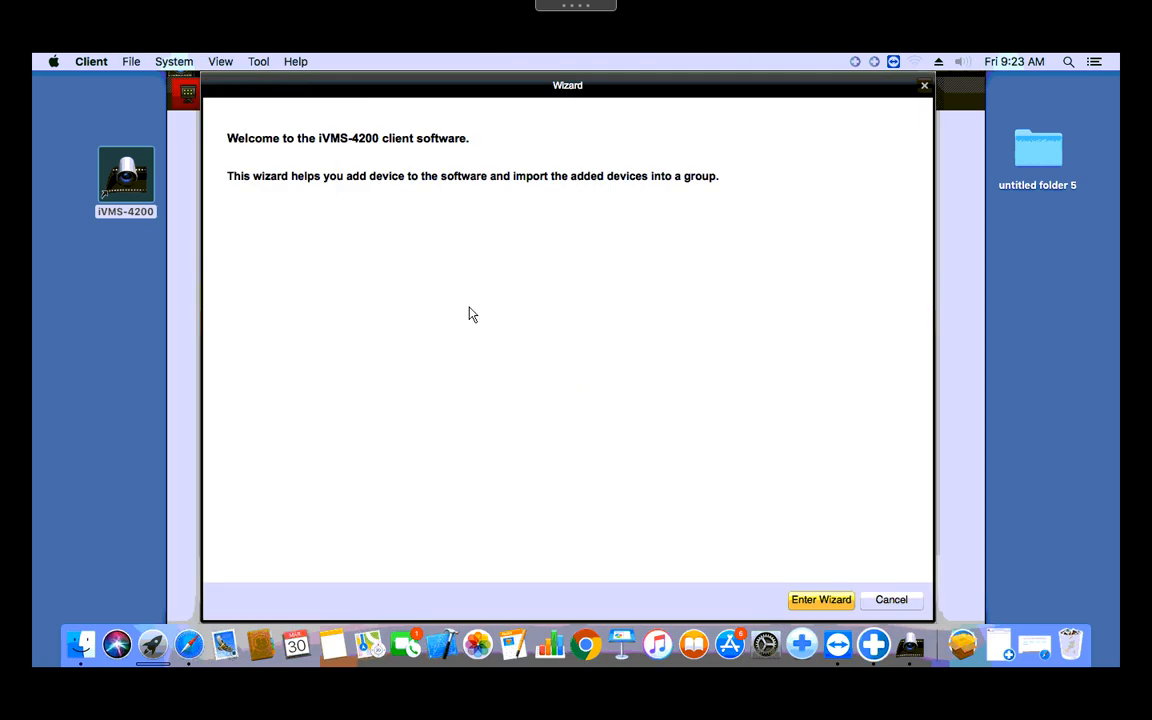
Step: Cancel the welcome wizard and go to Device Management
{"action": "left_click", "coordinate": [891, 600]}
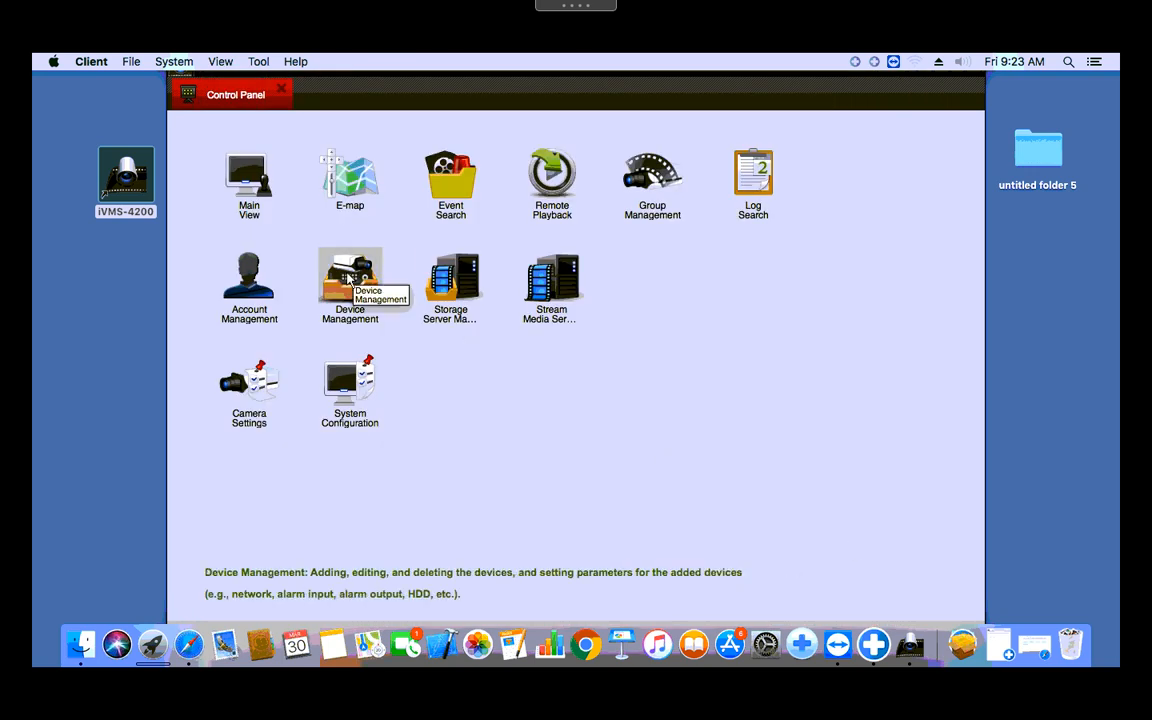
{"action": "left_click", "coordinate": [352, 298]}
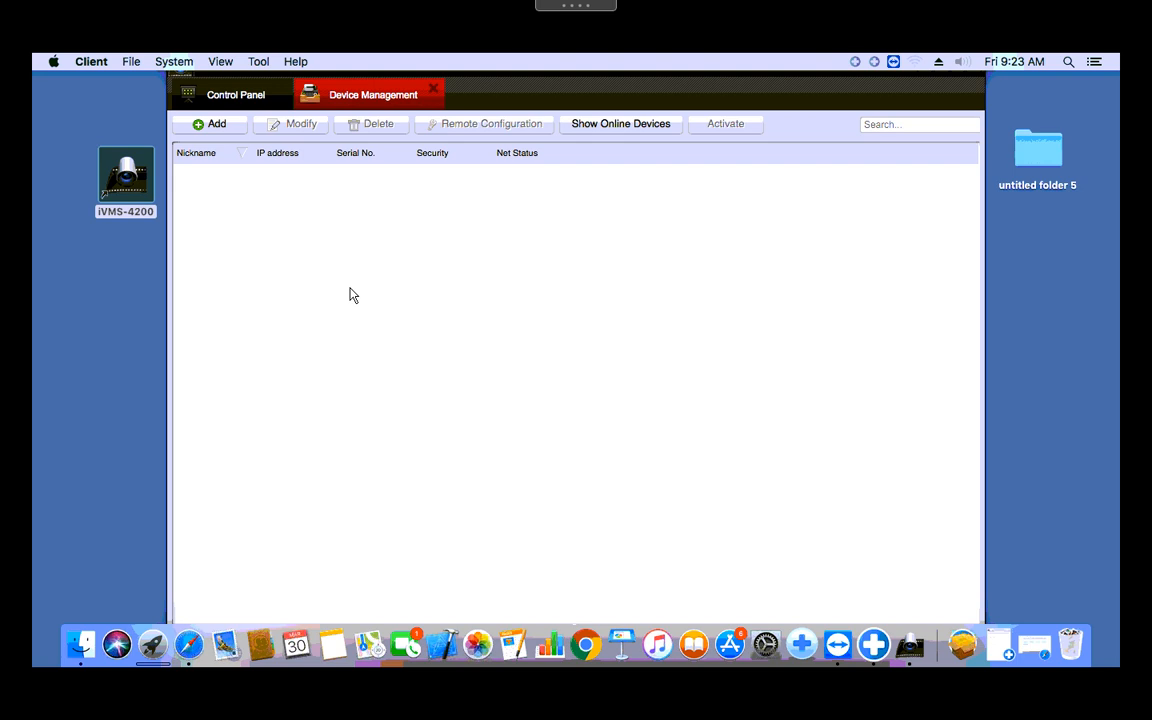
Step: Start a new device entry with nickname Sentry, address sentrycomm.ddns.net and port 8001
{"action": "left_click", "coordinate": [218, 126]}
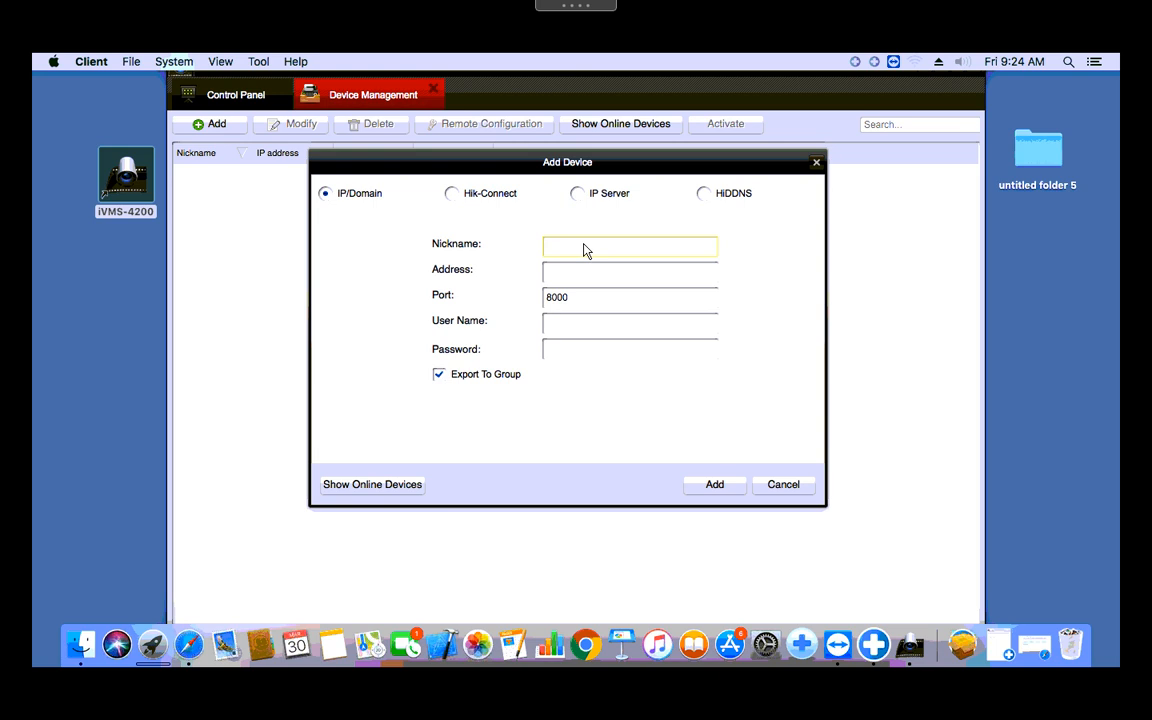
{"action": "type", "text": "Sentry"}
{"action": "key", "text": "BackSpace"}
{"action": "type", "text": "sentrycomm.ddns.net"}
{"action": "left_click", "coordinate": [567, 307]}
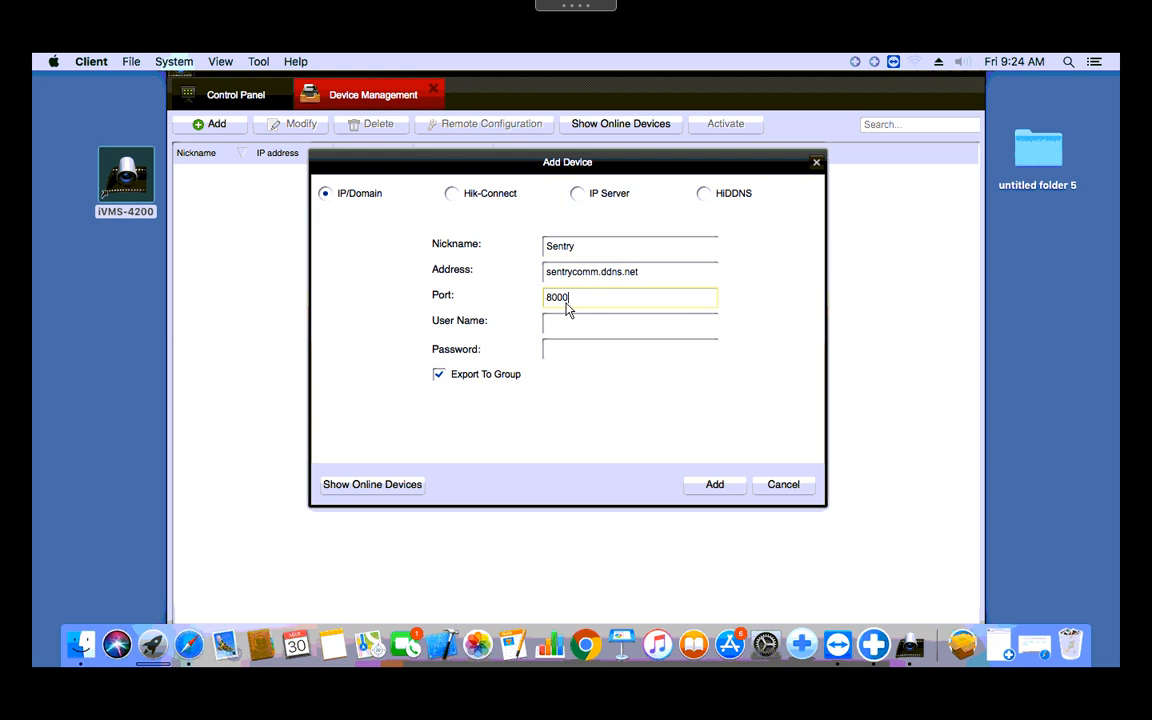
{"action": "key", "text": "BackSpace"}
{"action": "type", "text": "1"}
Step: Enter the device user name 'admin' and its password, then add the Sentry device
{"action": "left_click", "coordinate": [586, 331]}
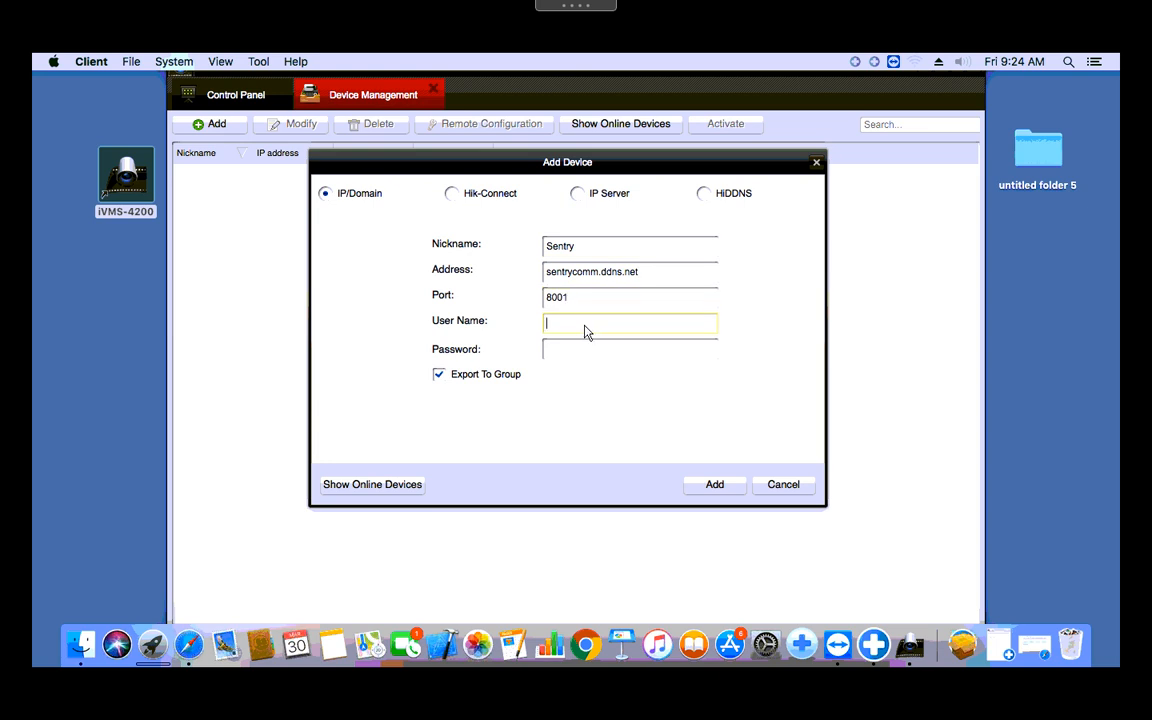
{"action": "type", "text": "admin"}
{"action": "key", "text": "Tab"}
{"action": "type", "text": "•••••••"}
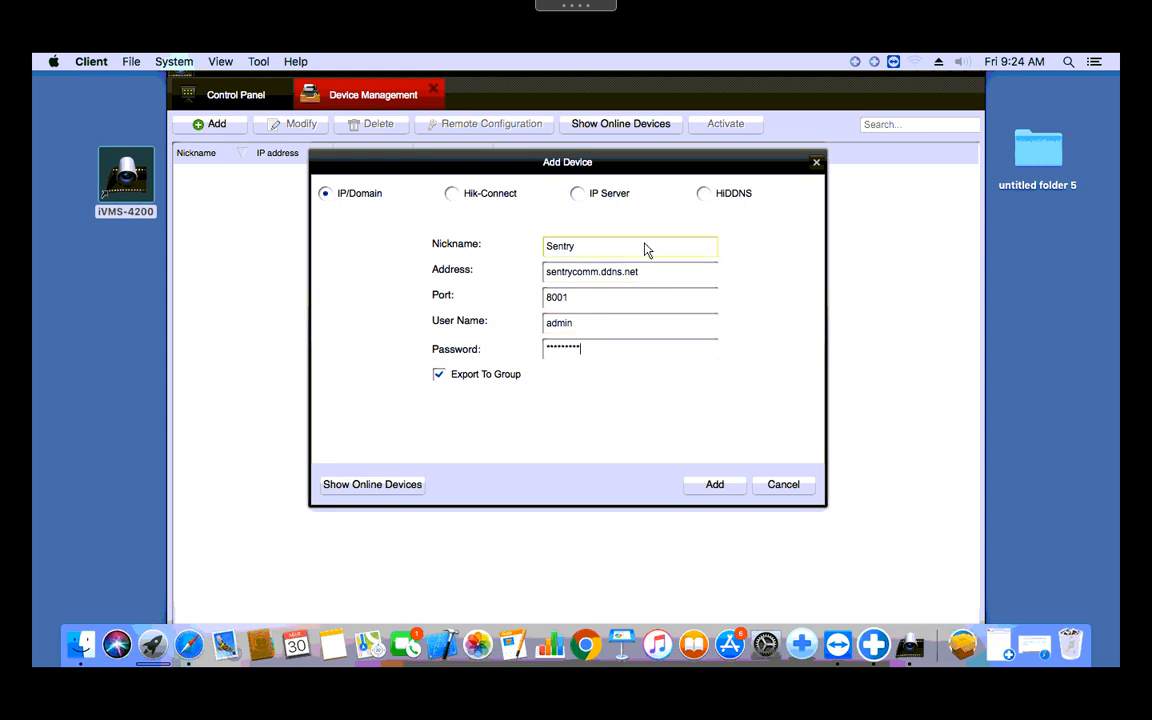
{"action": "left_click", "coordinate": [589, 300]}
{"action": "left_click", "coordinate": [717, 487]}
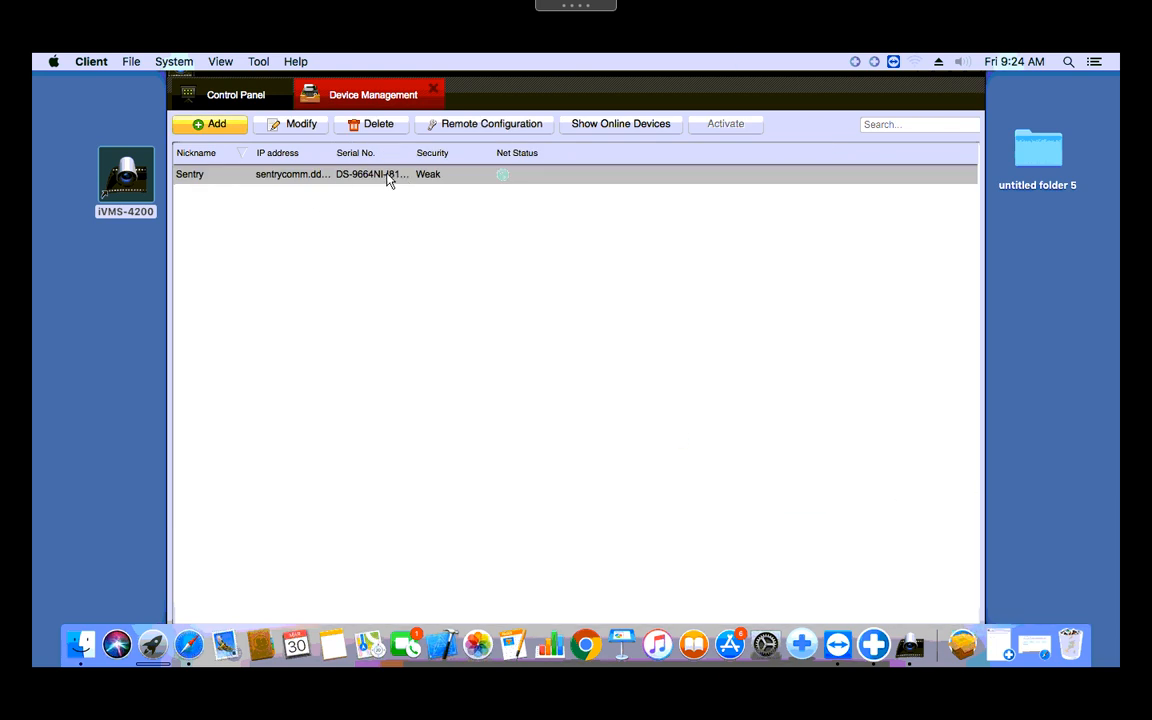
Step: Open Main View from the Control Panel
{"action": "left_click", "coordinate": [460, 221]}
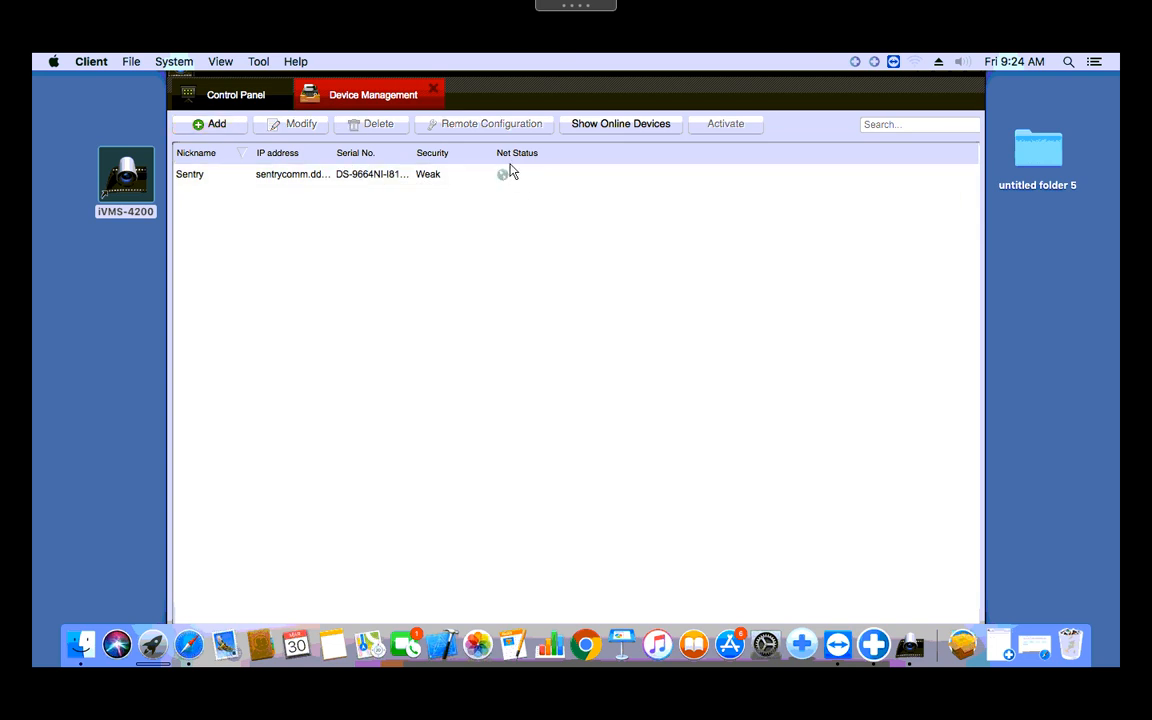
{"action": "left_click", "coordinate": [236, 97]}
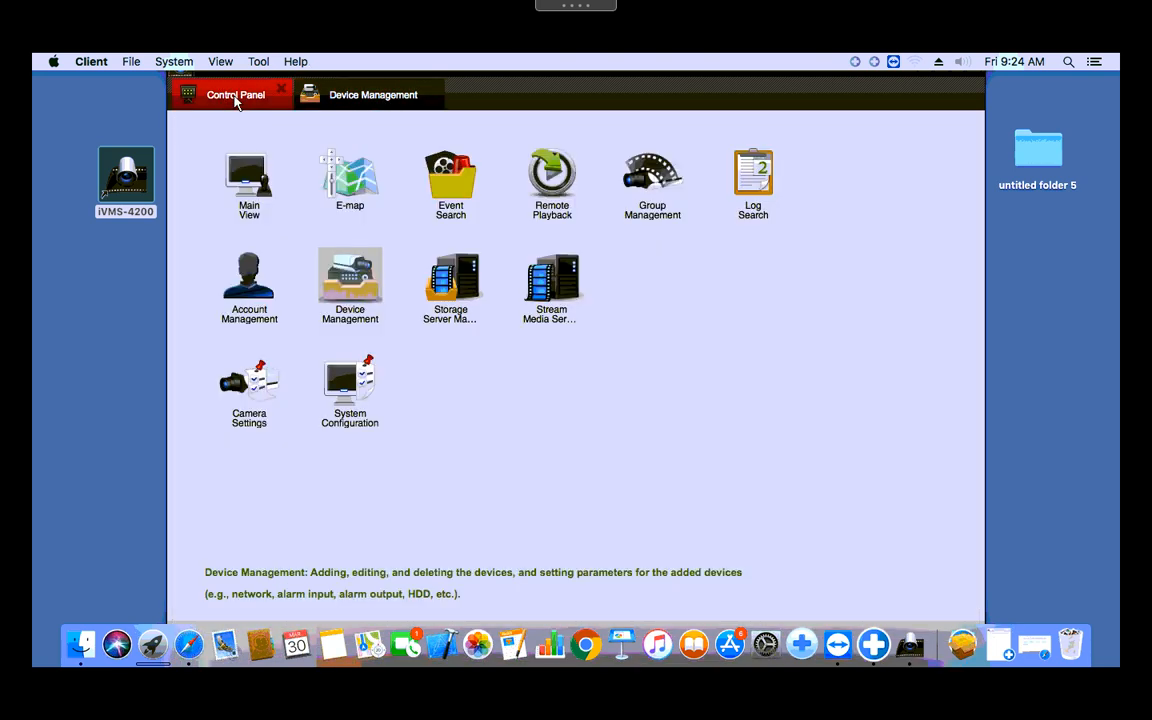
{"action": "left_click", "coordinate": [249, 183]}
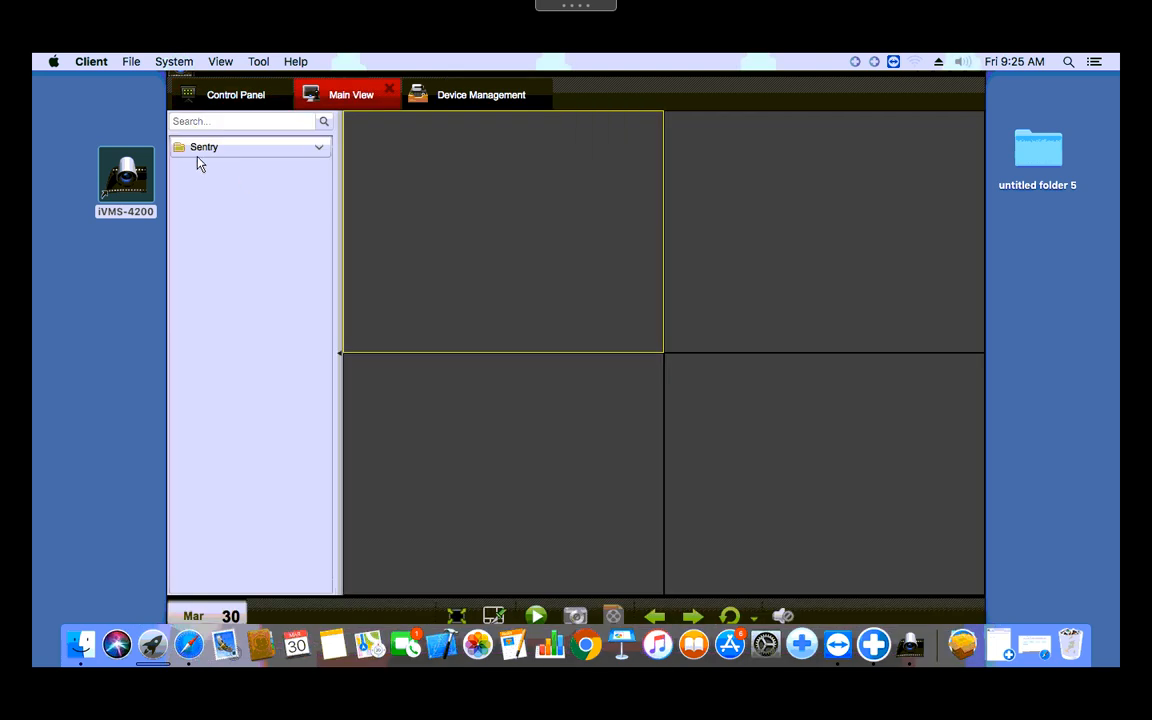
Step: Review the Sentry device's settings without changing them, then return to Main View
{"action": "left_click", "coordinate": [517, 95]}
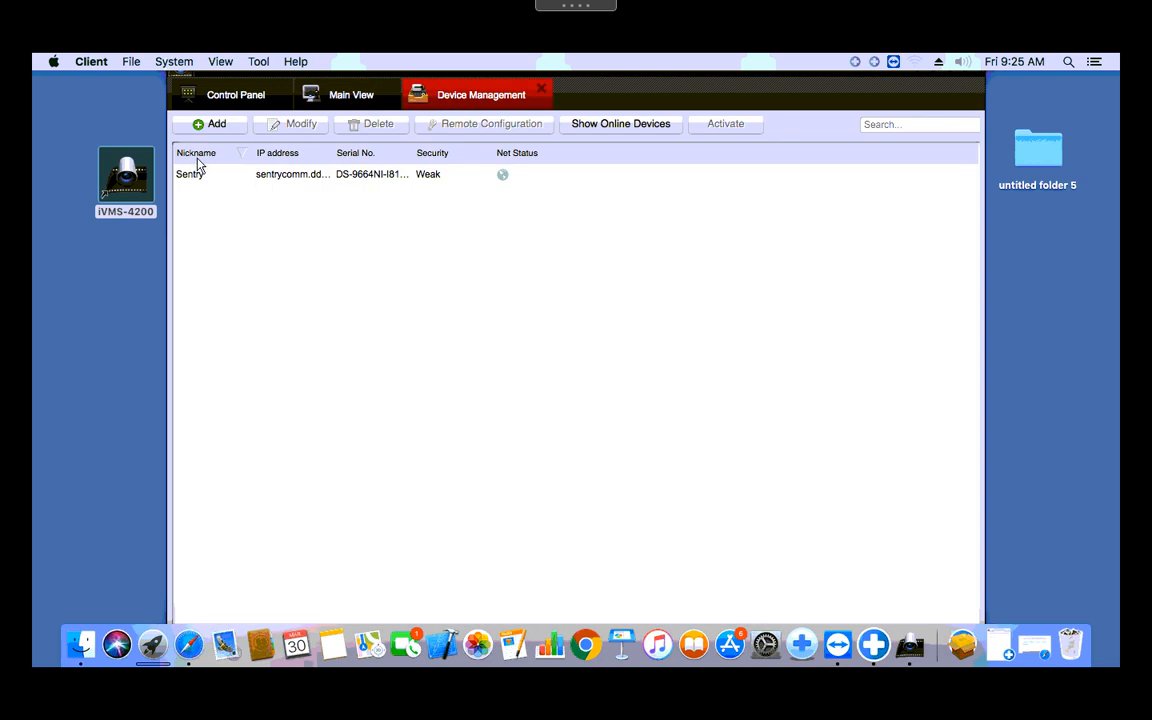
{"action": "double_click", "coordinate": [281, 178]}
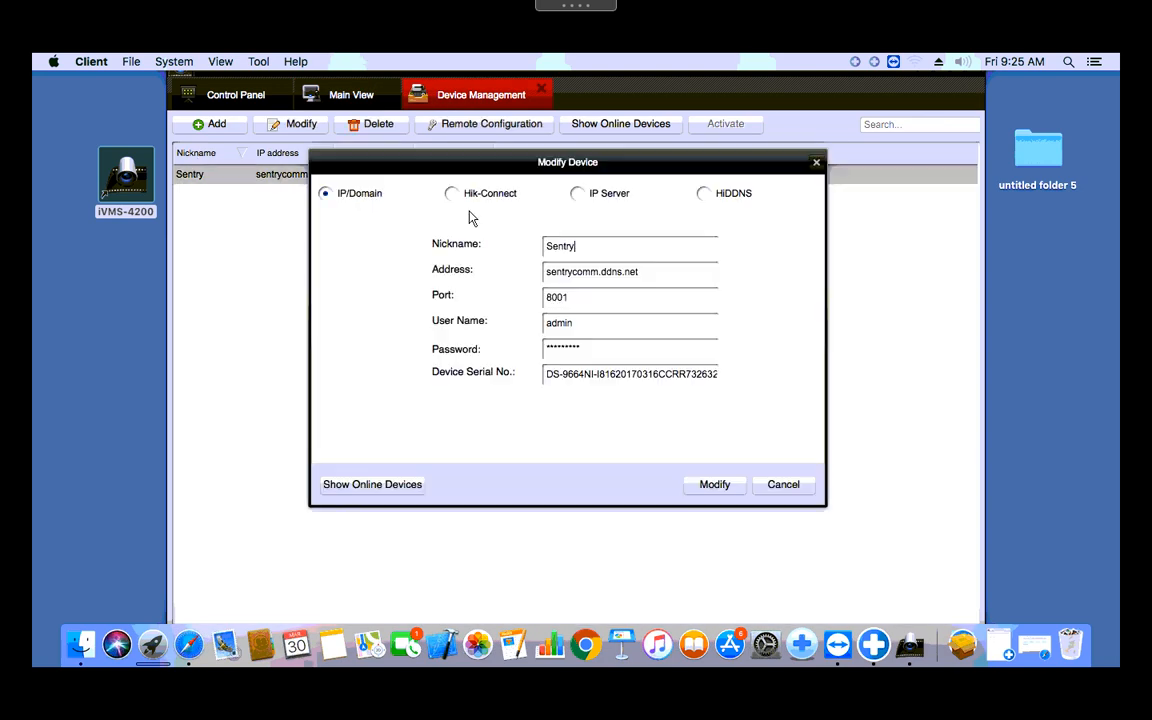
{"action": "double_click", "coordinate": [555, 247]}
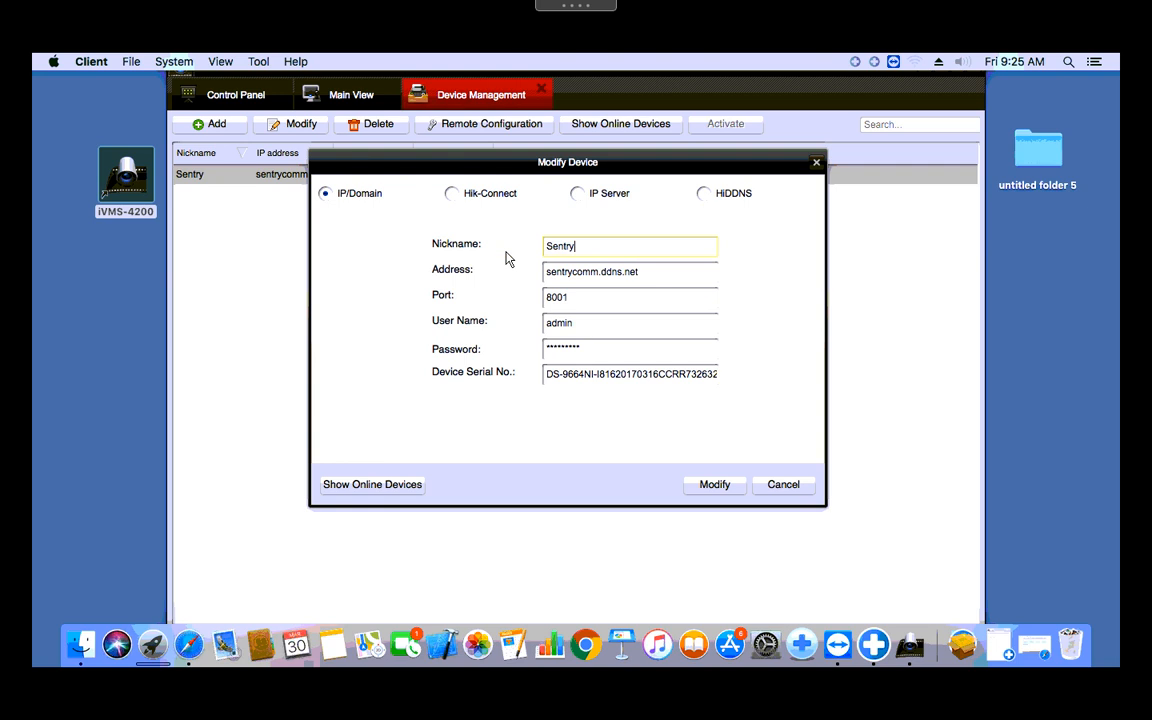
{"action": "left_click", "coordinate": [800, 485]}
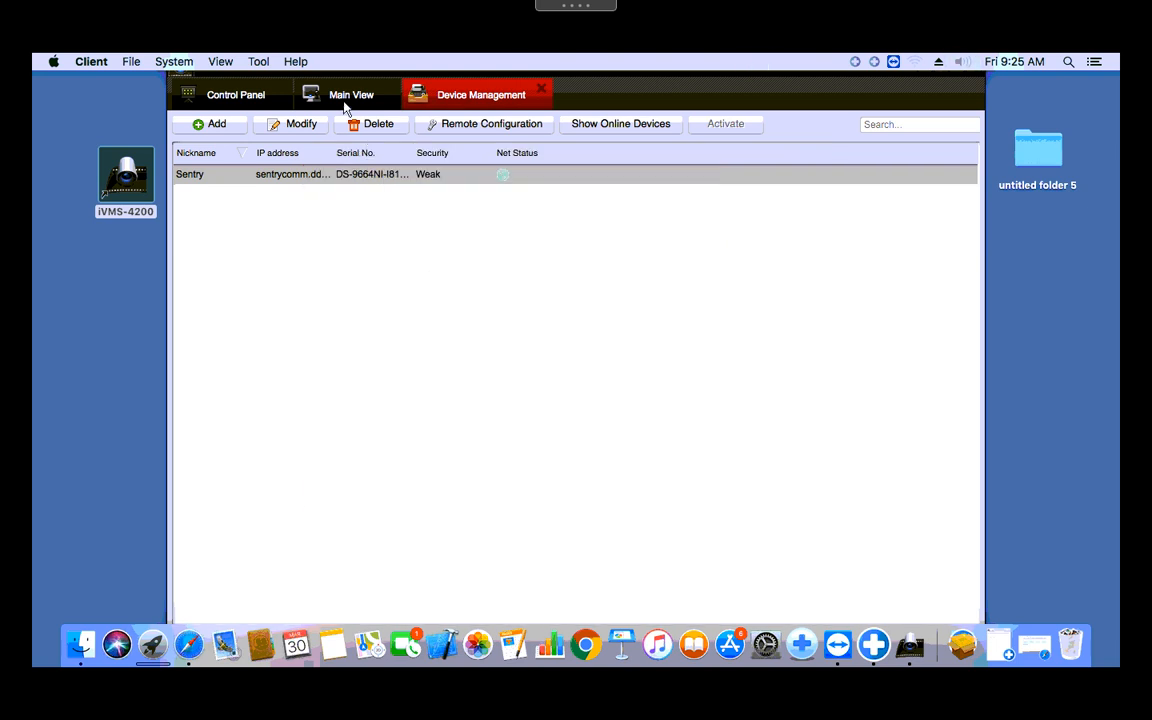
{"action": "left_click", "coordinate": [342, 104]}
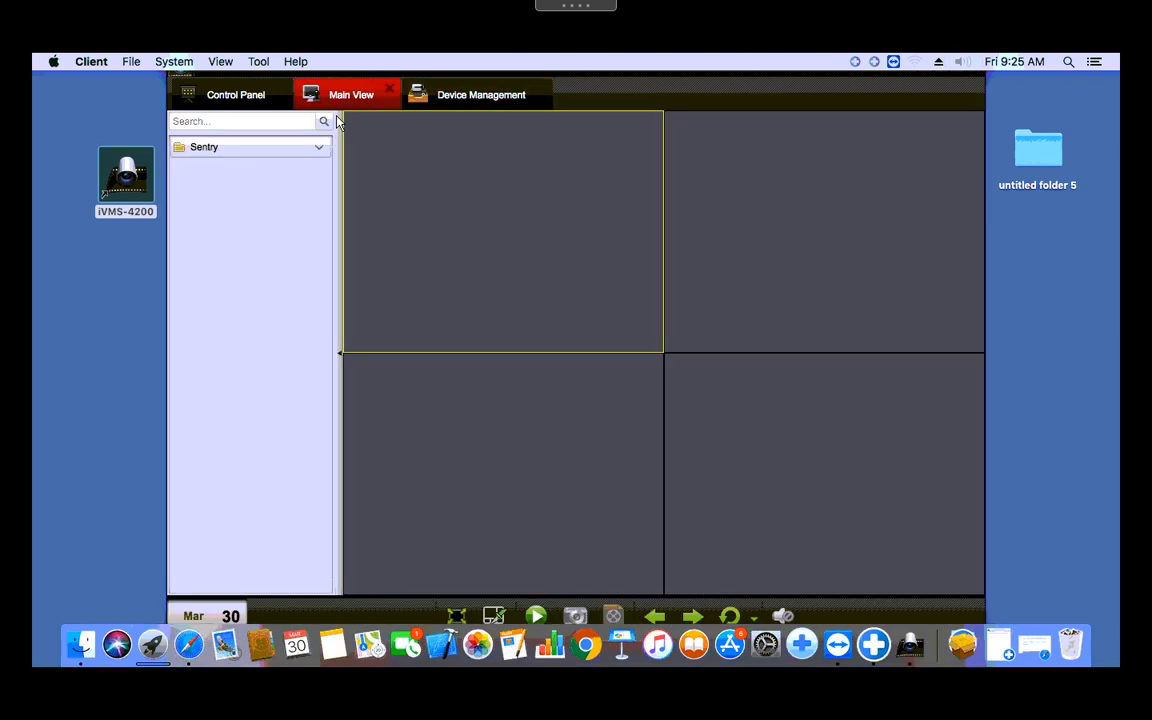
Step: Play live video from all Sentry cameras, briefly enlarging the Sentry_IP Camera04 feed, then restoring the grid
{"action": "double_click", "coordinate": [205, 156]}
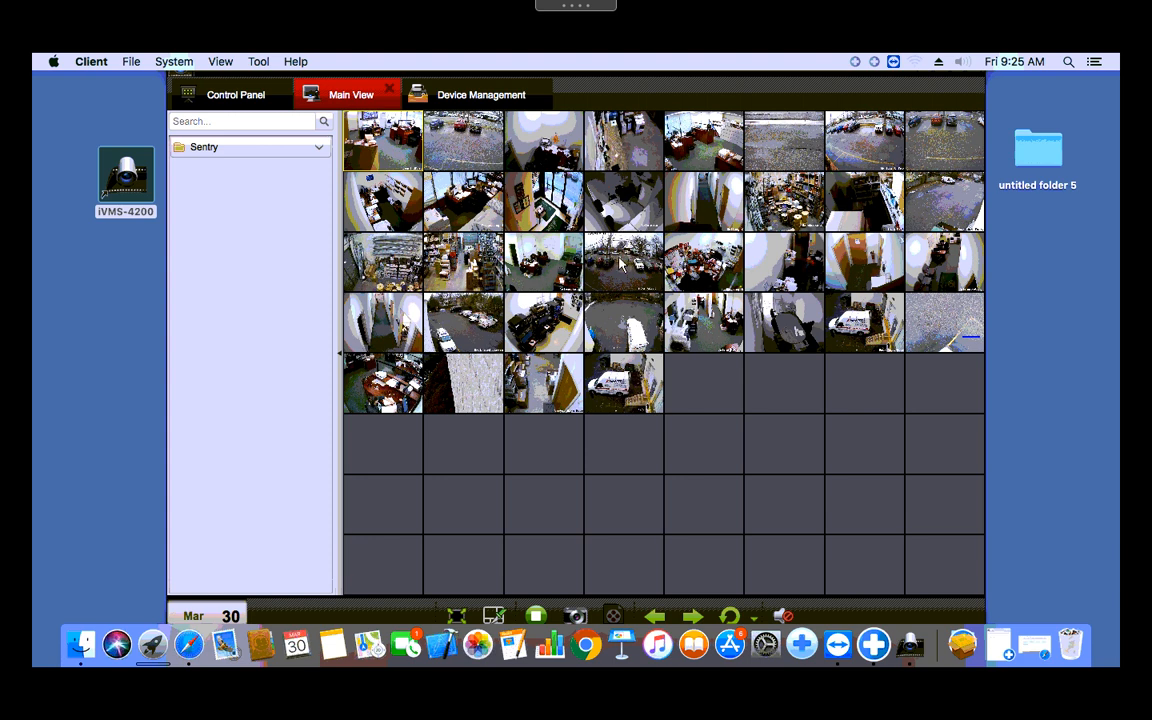
{"action": "double_click", "coordinate": [630, 168]}
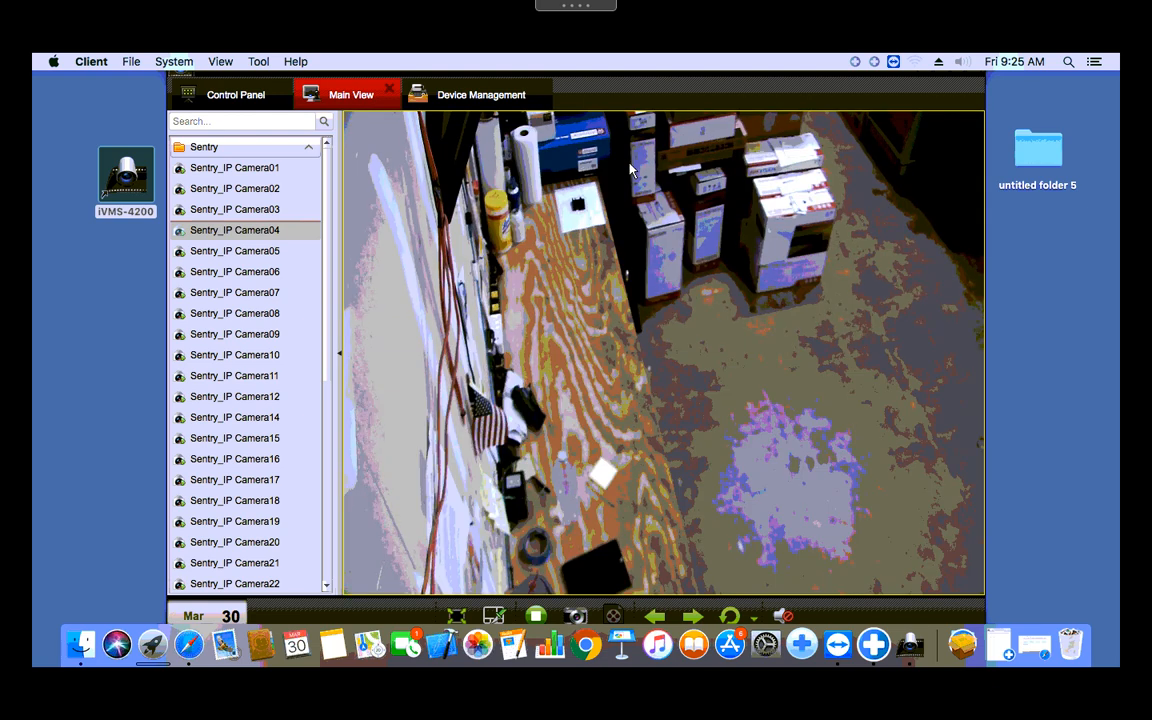
{"action": "double_click", "coordinate": [630, 170]}
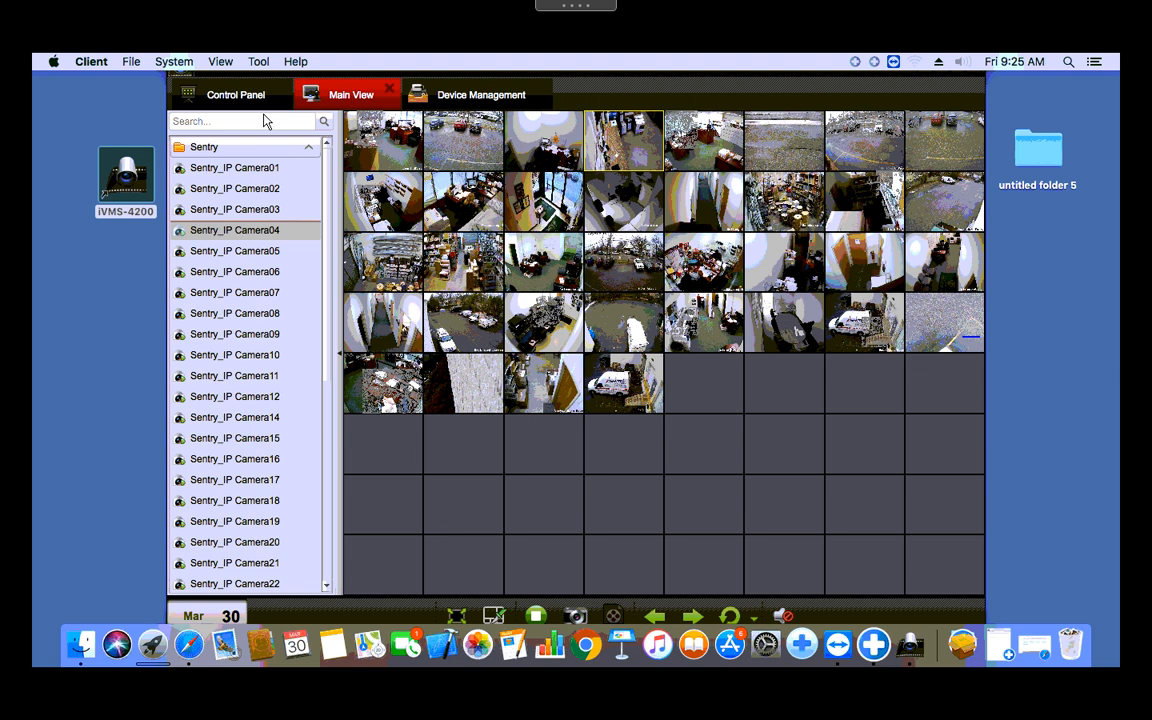
{"action": "mouse_move", "coordinate": [258, 24]}
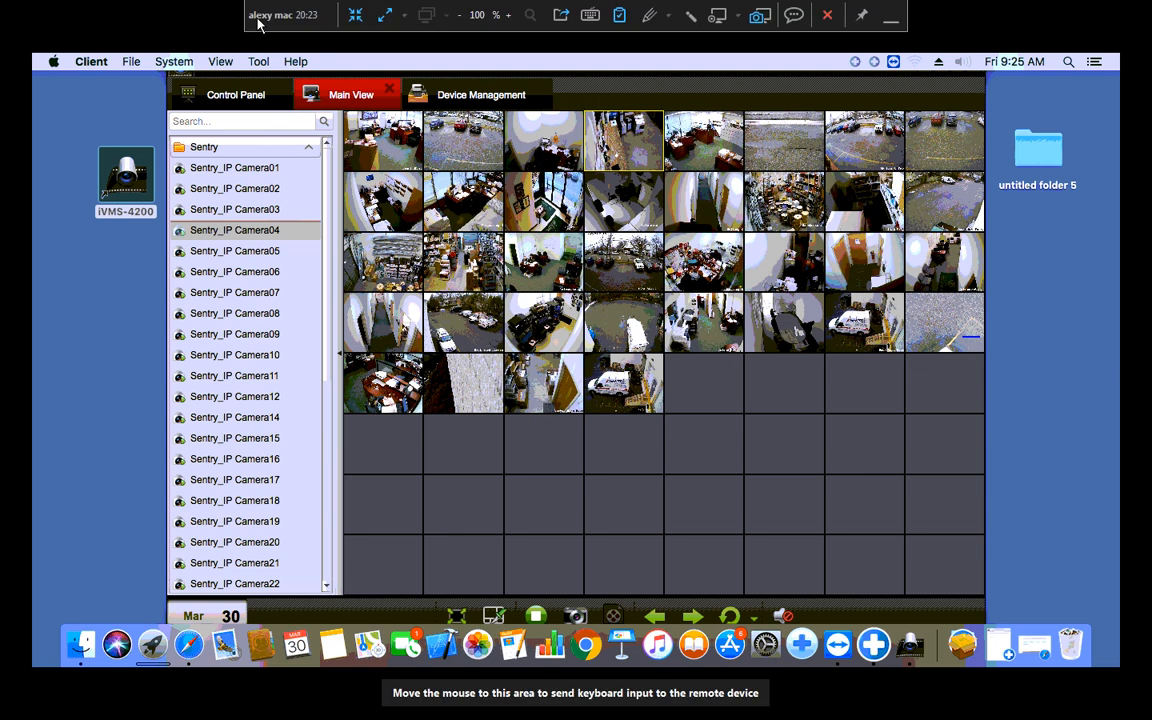